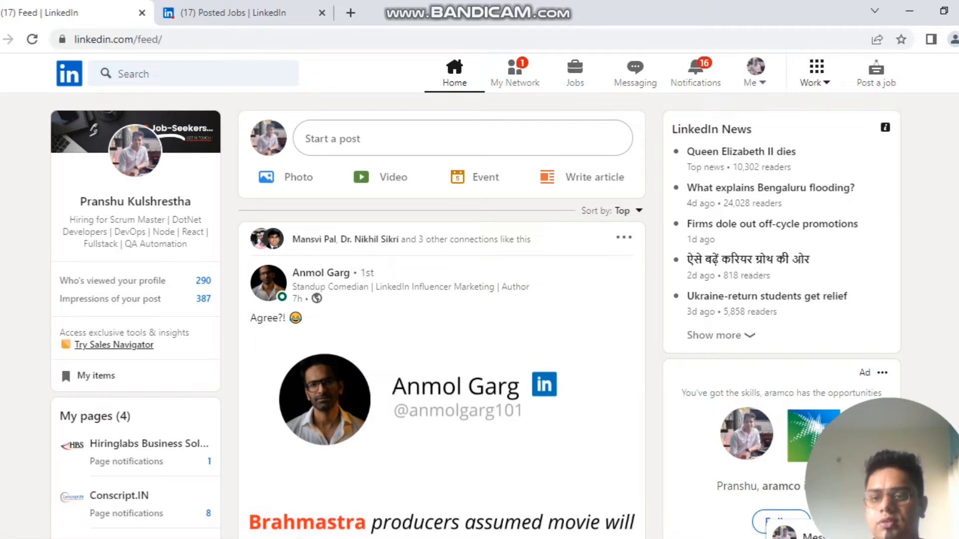
Step: From the Work menu, open LinkedIn's Post a job page in a new Talent Solutions tab
click(817, 72)
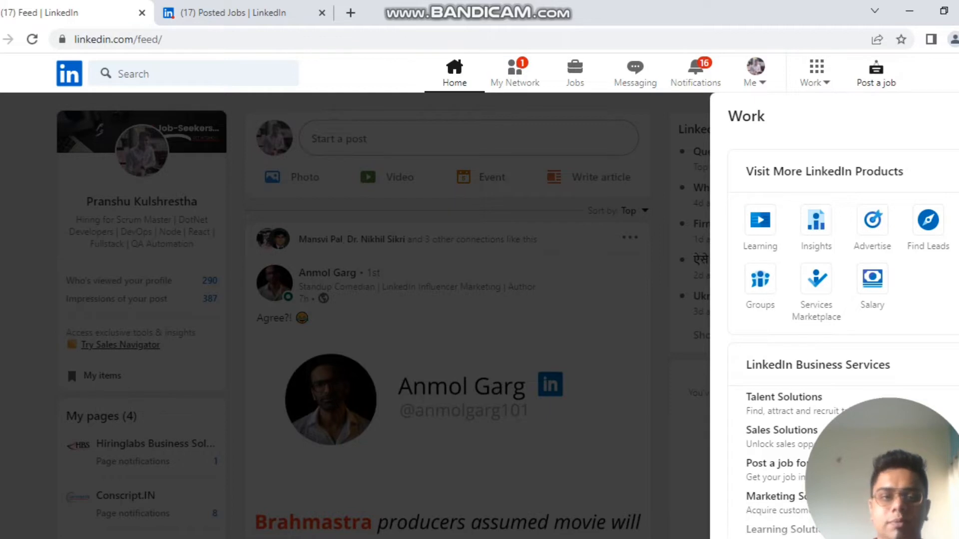
click(876, 73)
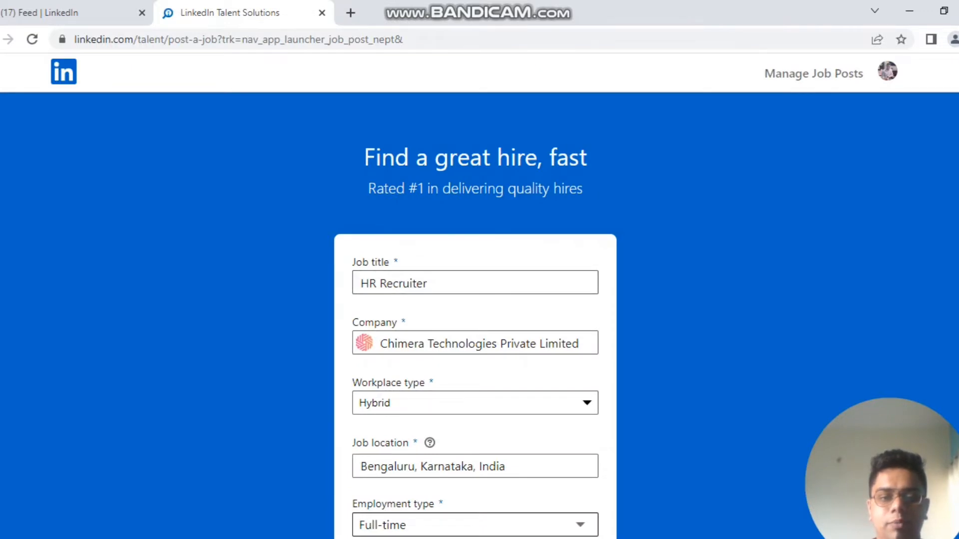
Step: Replace the HR Recruiter job title with the Scrum Master suggestion
scroll(480, 295, down, 3)
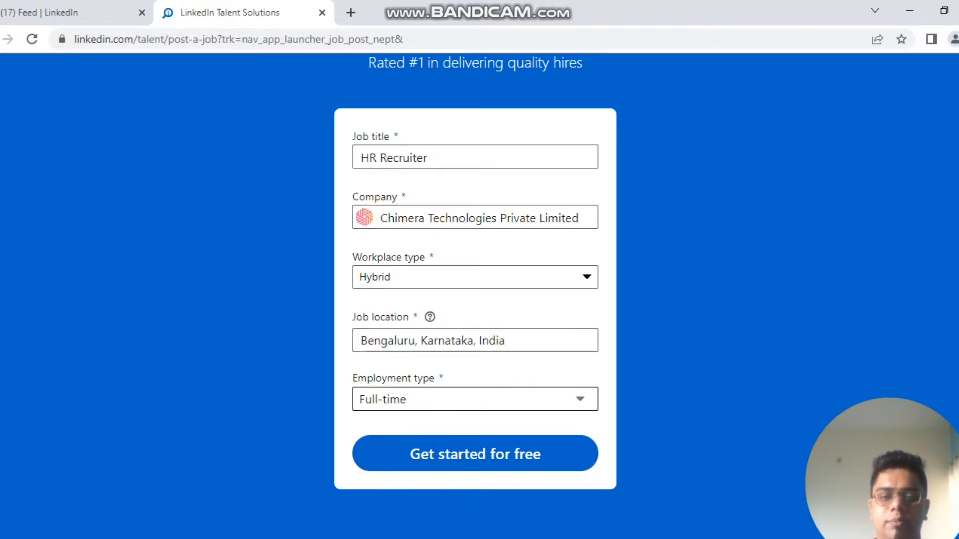
click(428, 157)
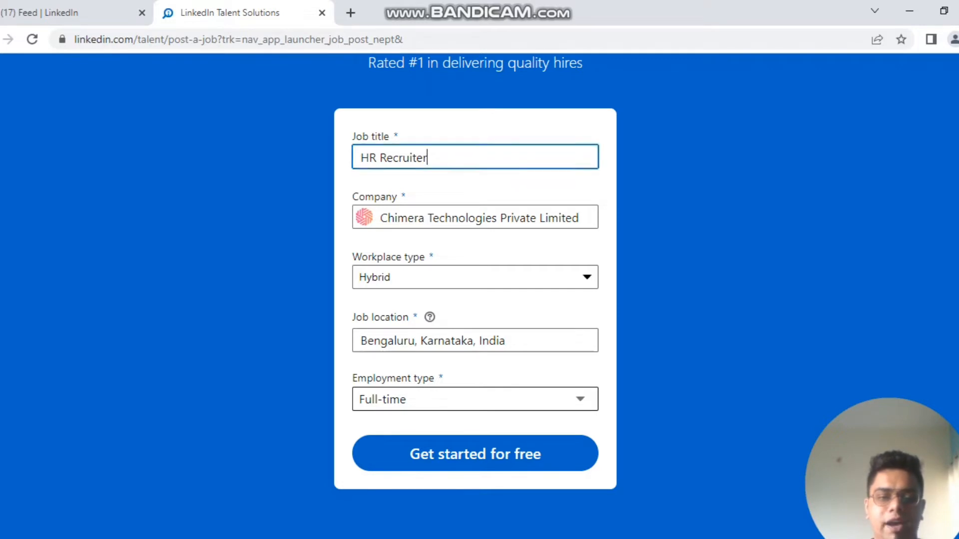
key(BackSpace)
key(ctrl+a)
key(BackSpace)
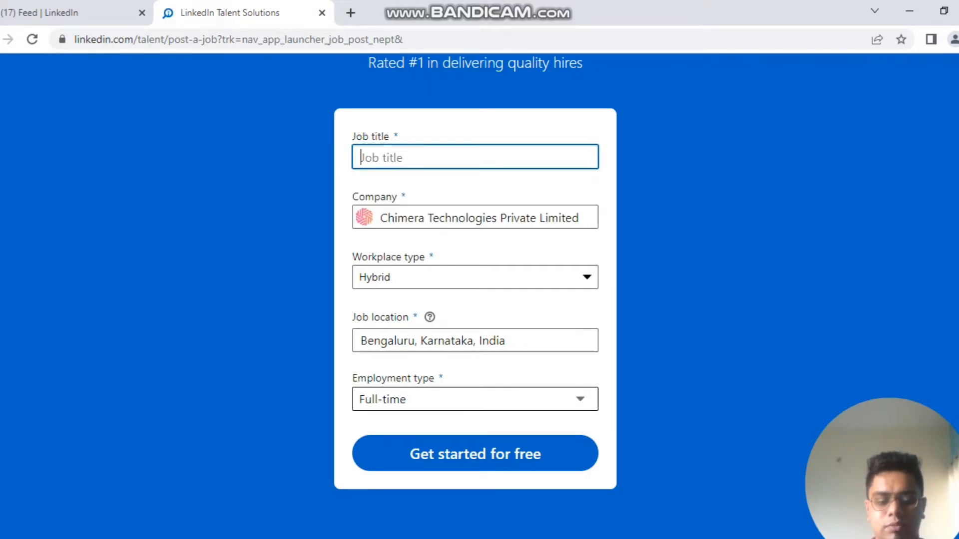
text(Scrum Master)
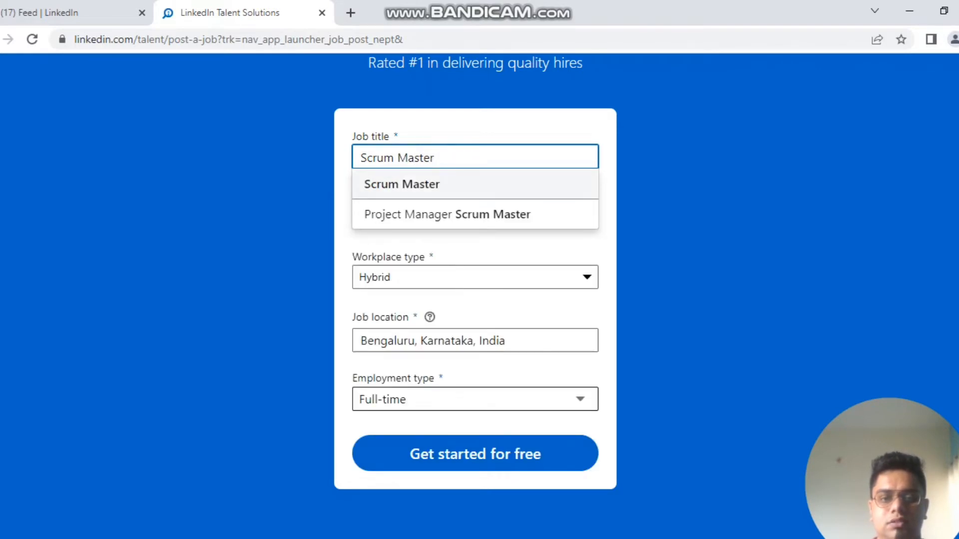
click(402, 184)
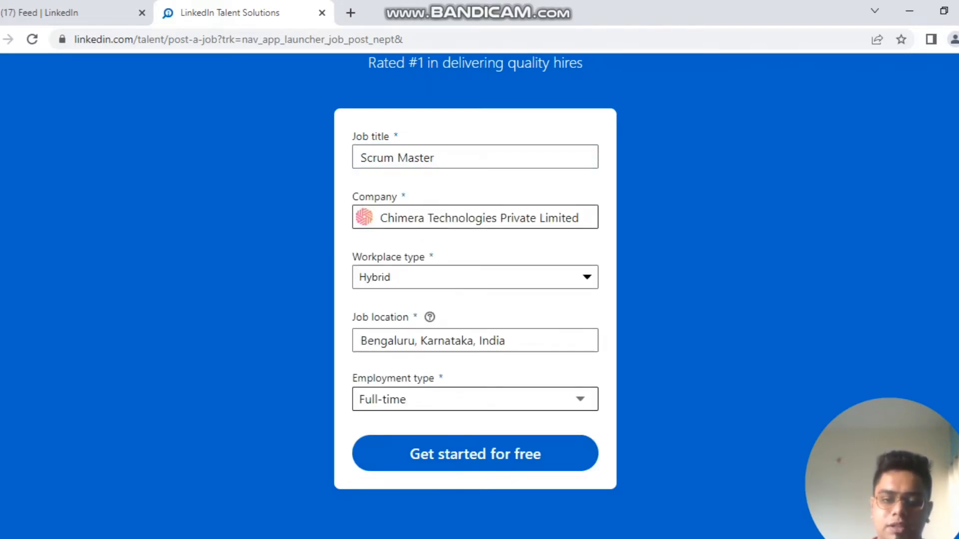
click(475, 278)
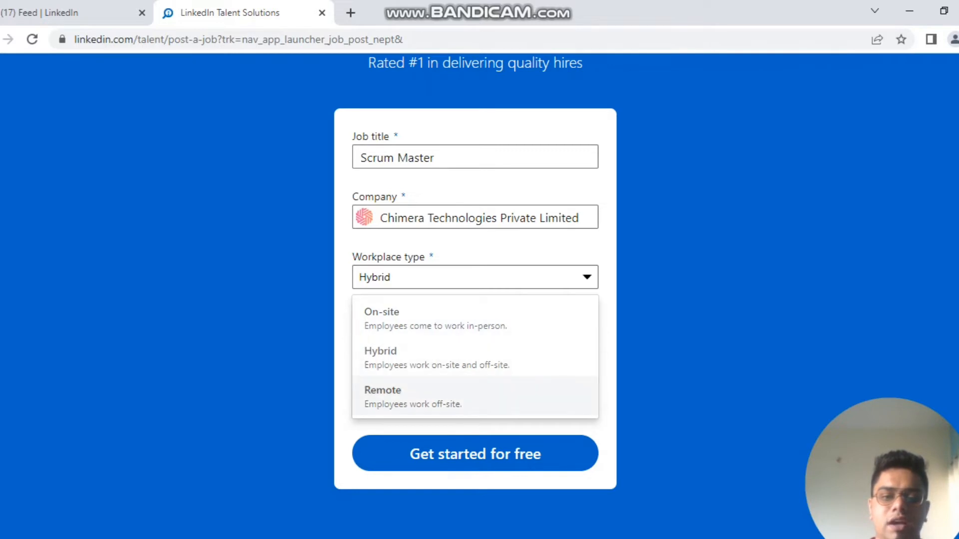
Step: Keep the workplace type Hybrid and set the job location to Bengaluru, Karnataka, India
click(475, 357)
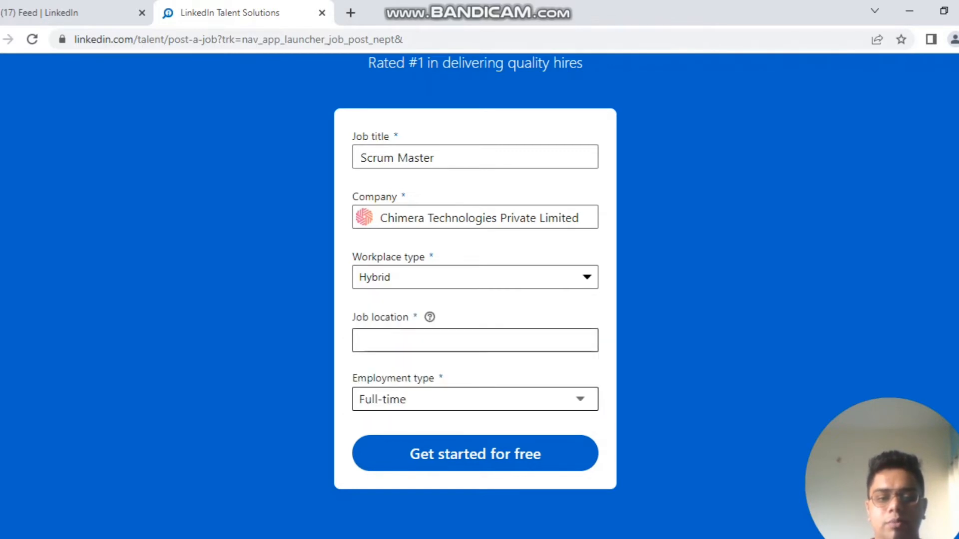
click(474, 341)
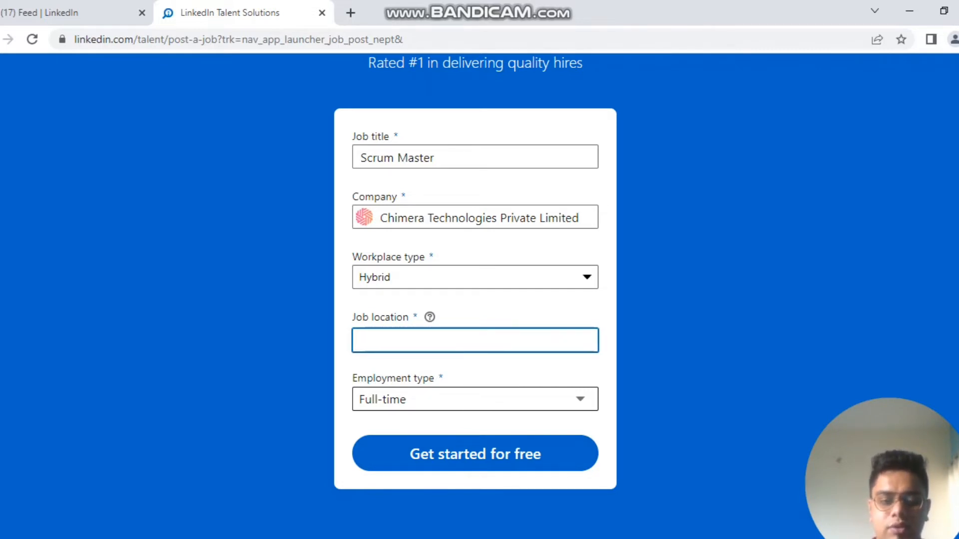
text(b)
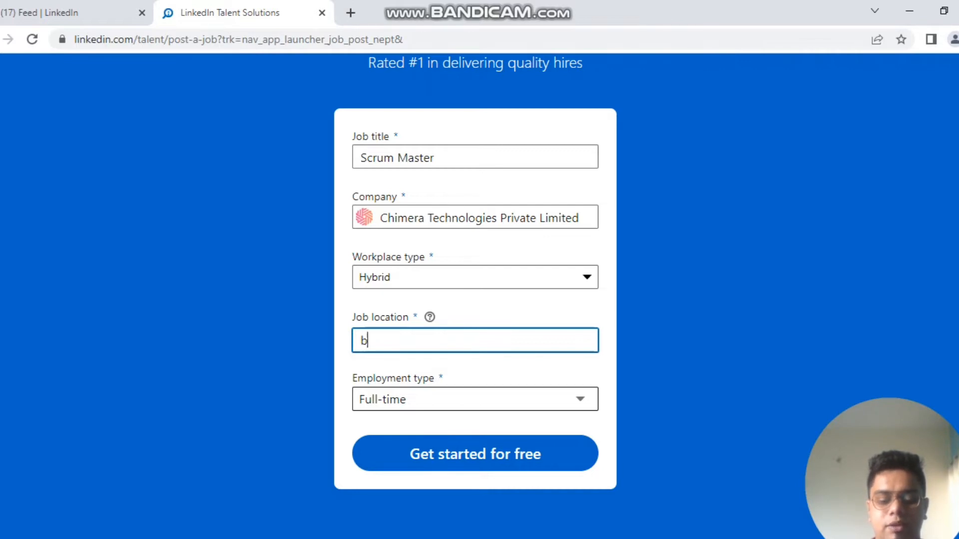
text(angalore)
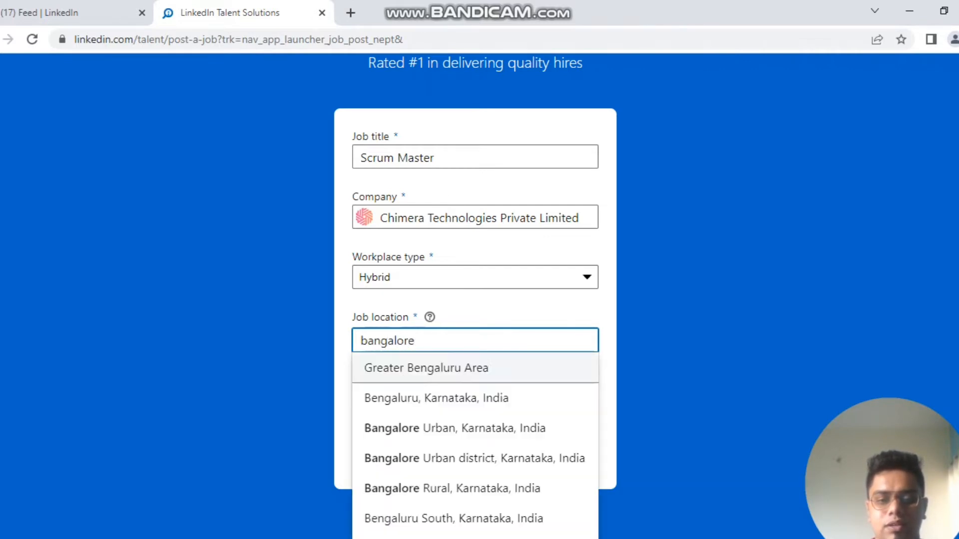
key(Down)
key(Return)
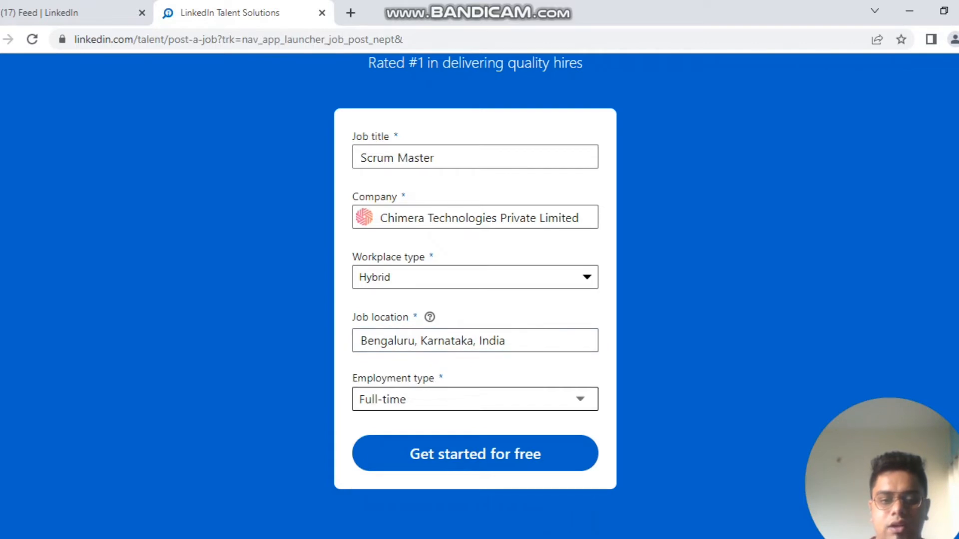
Step: Keep Full-time as the employment type and start the free job post
click(475, 400)
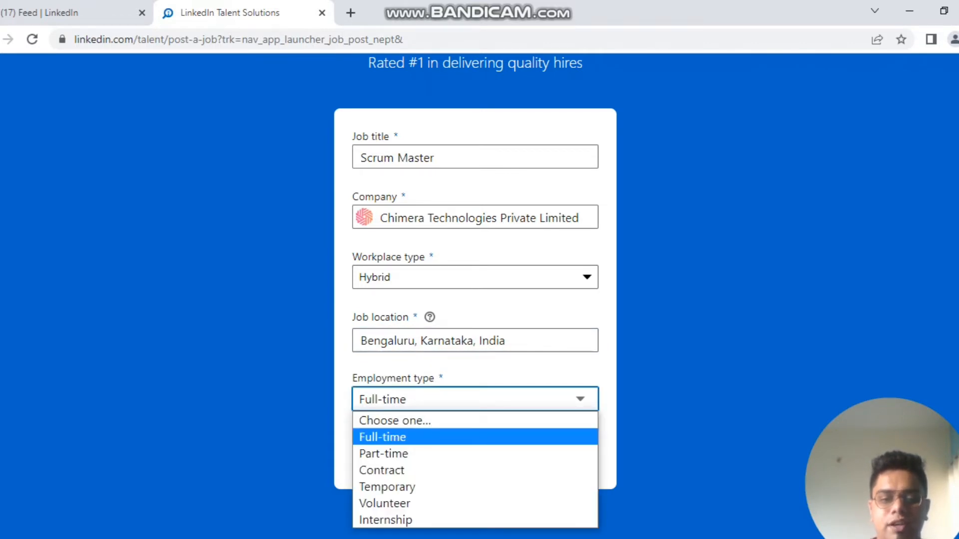
scroll(475, 400, down, 1)
scroll(480, 295, down, 7)
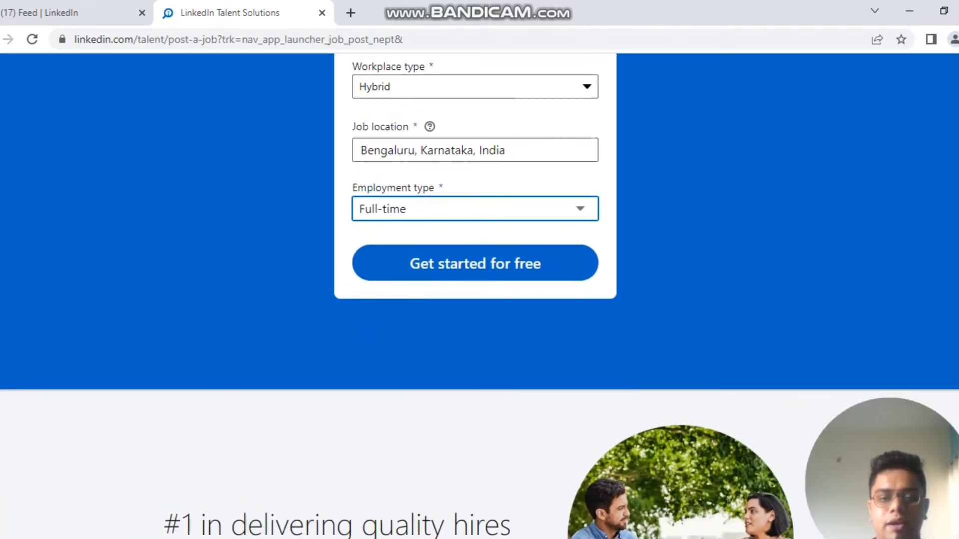
scroll(475, 410, up, 7)
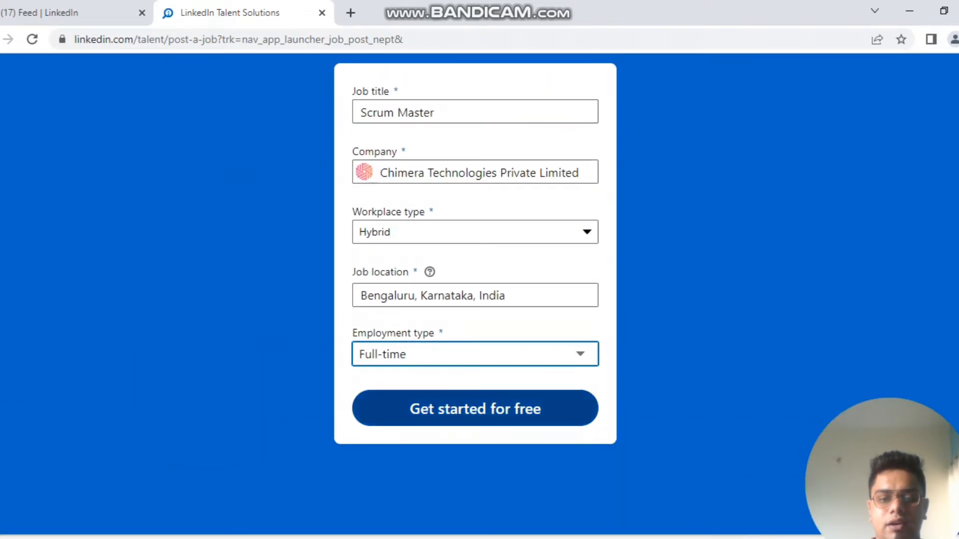
click(475, 355)
key(Down)
key(Down)
key(Down)
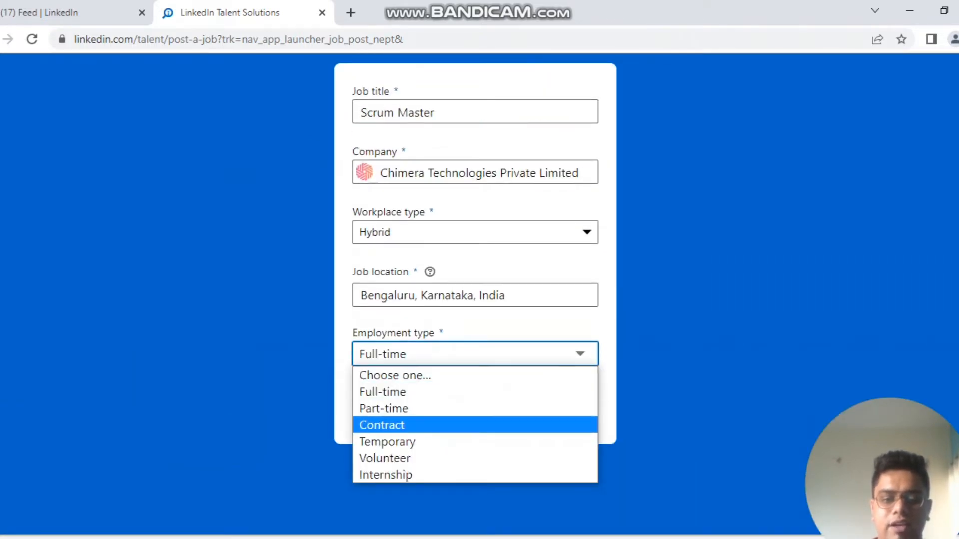
key(Down)
key(Down)
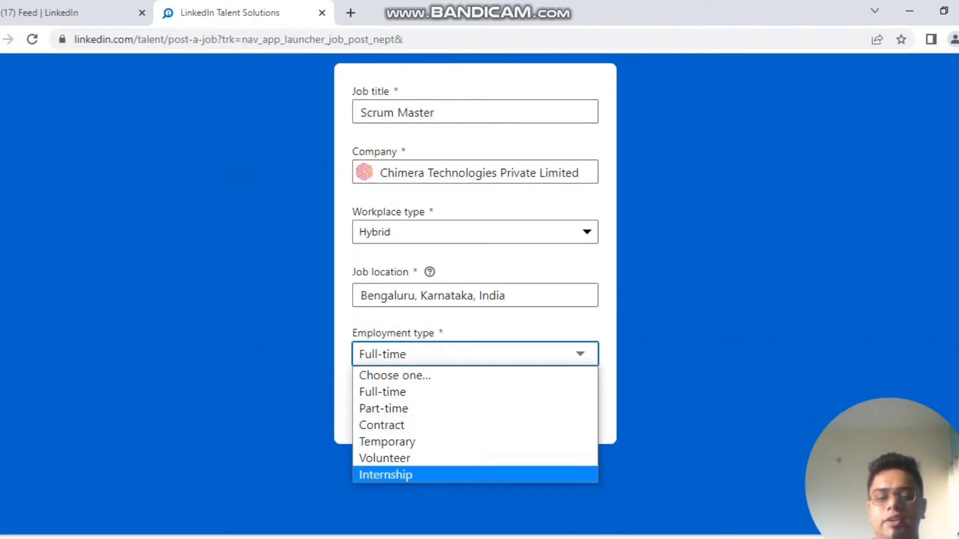
key(Home)
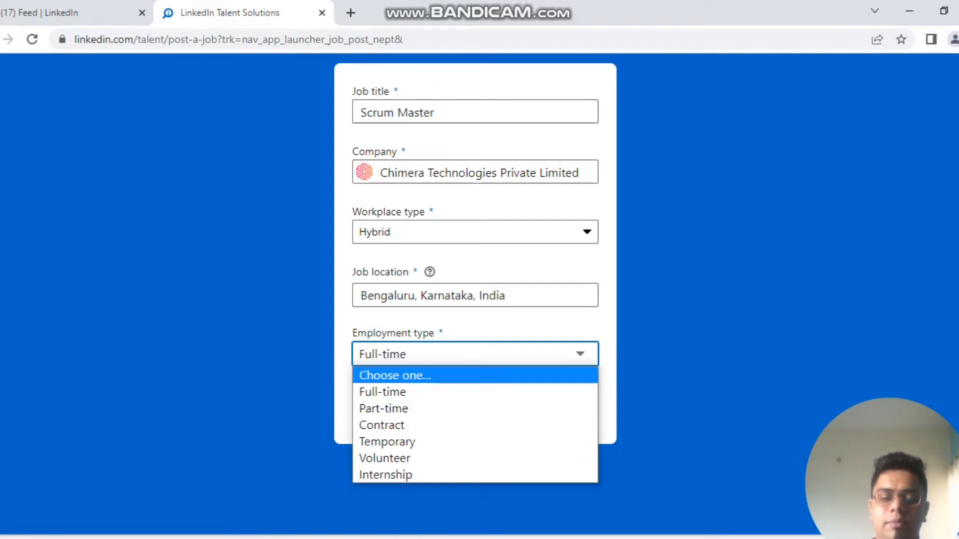
key(Down)
key(Return)
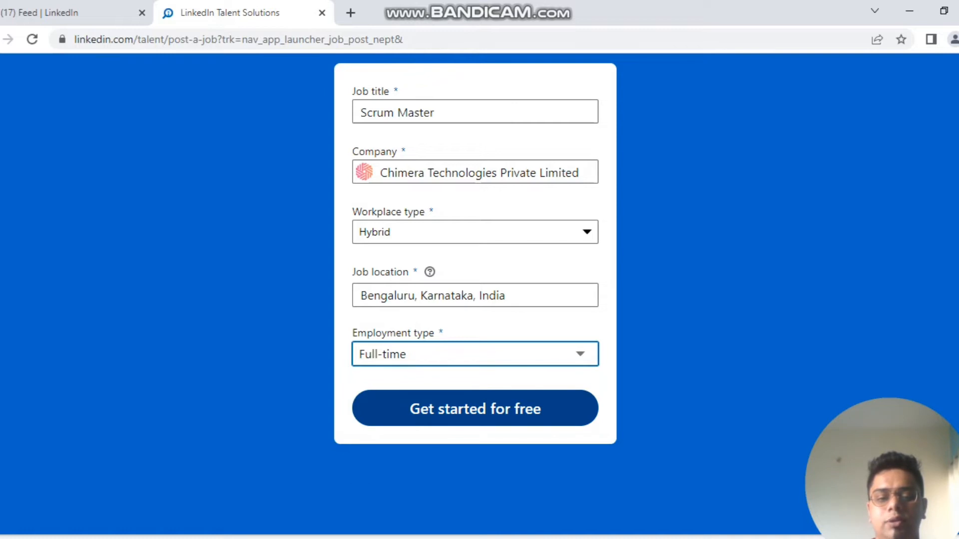
click(475, 409)
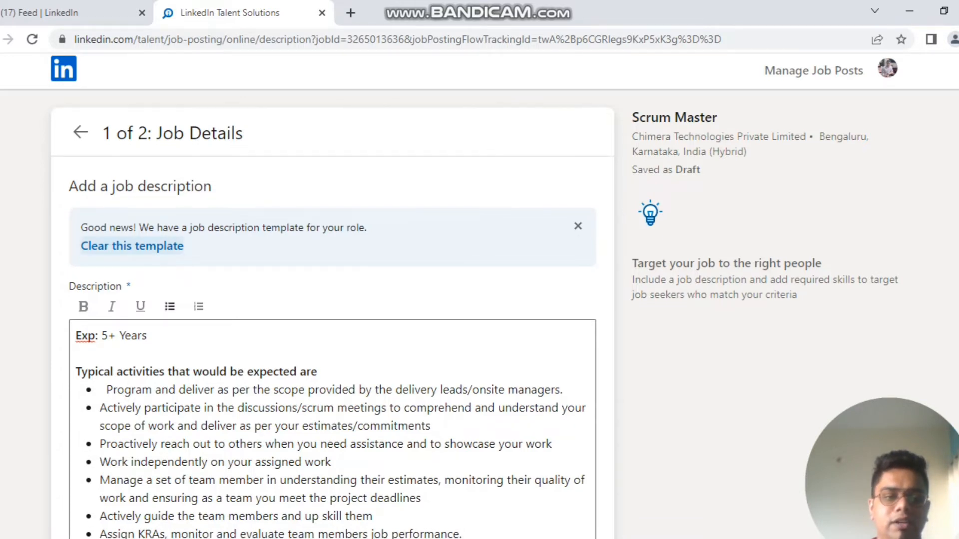
Step: Place the cursor at the end of the 'Exp: 5+ Years' line in the template description
scroll(332, 299, down, 1)
scroll(333, 300, down, 1)
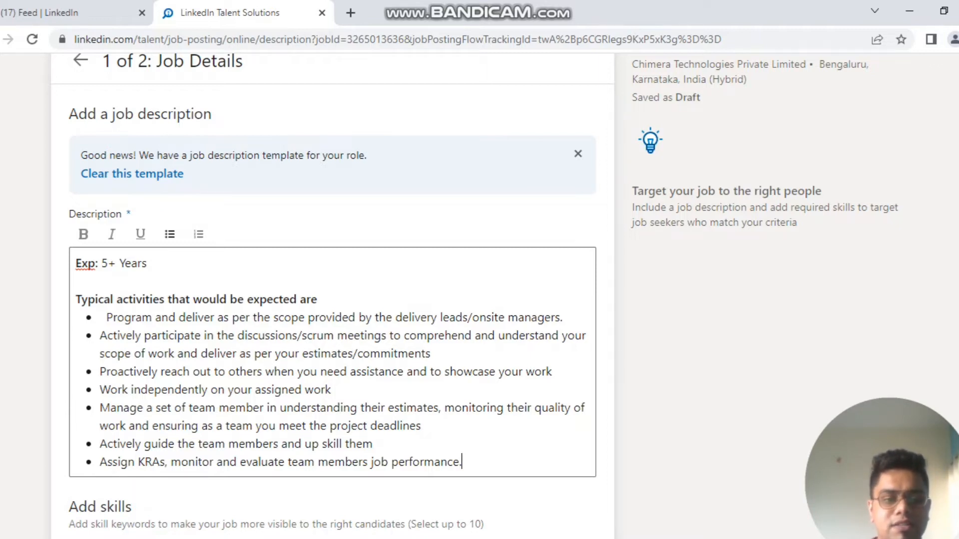
click(148, 264)
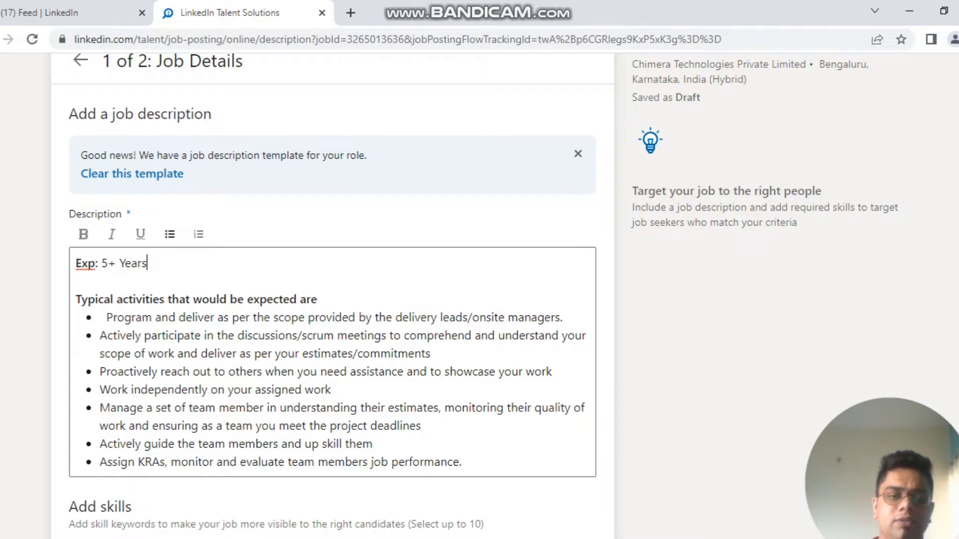
right_click(125, 264)
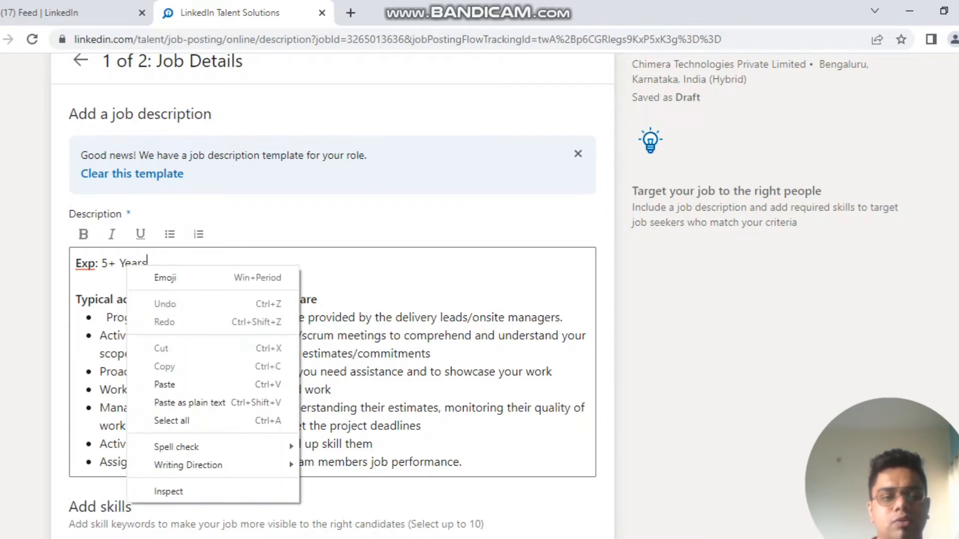
click(78, 281)
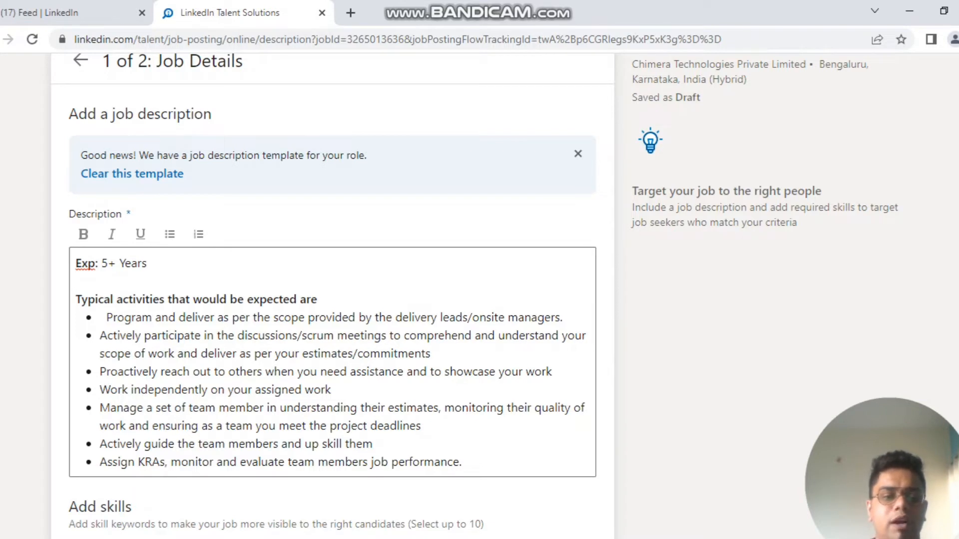
Step: Add Agile Methodologies as a skill next to Scrum and continue to applicant options
scroll(474, 294, down, 2)
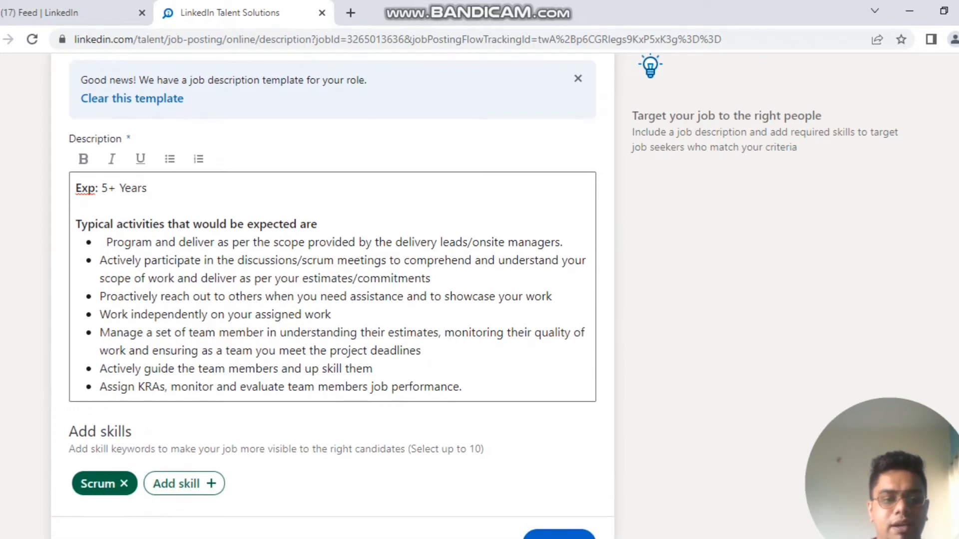
click(180, 483)
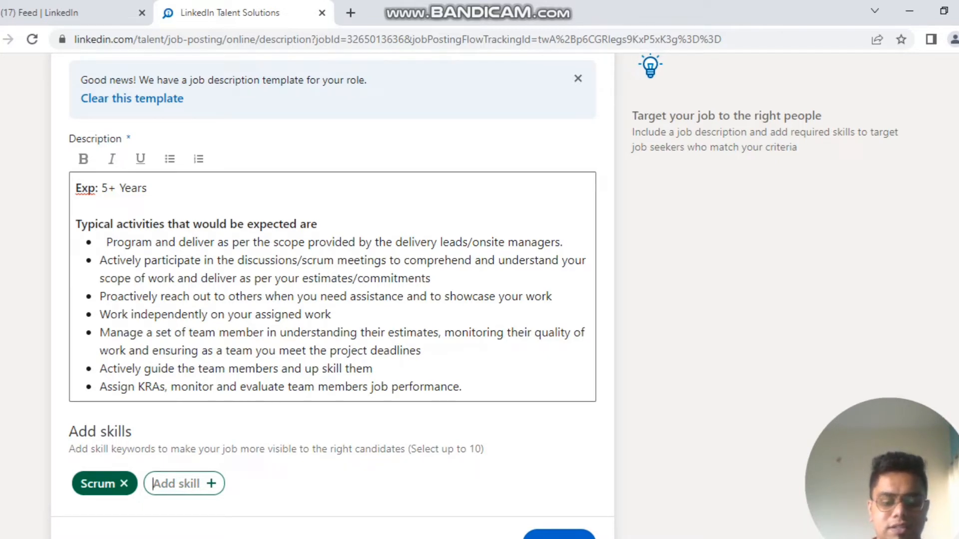
text(Agi)
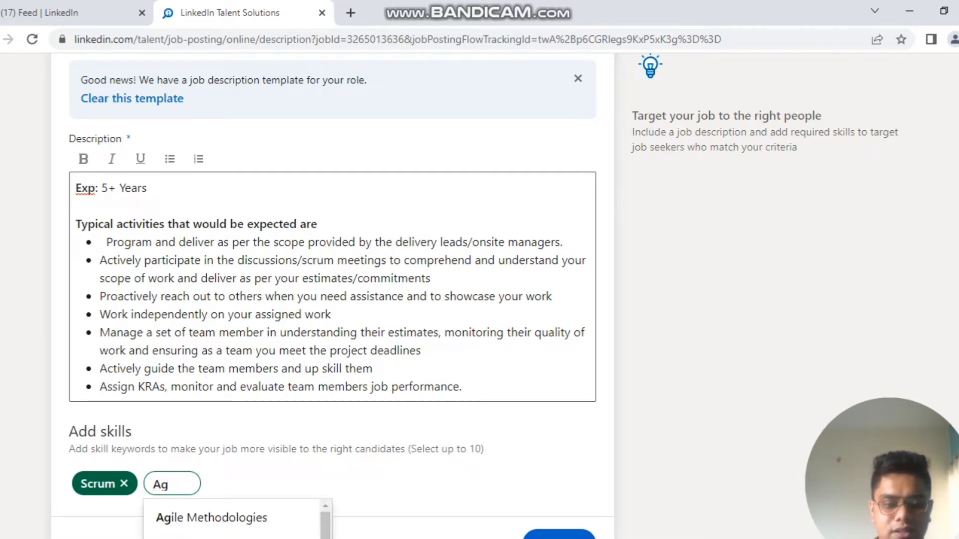
key(Down)
key(Return)
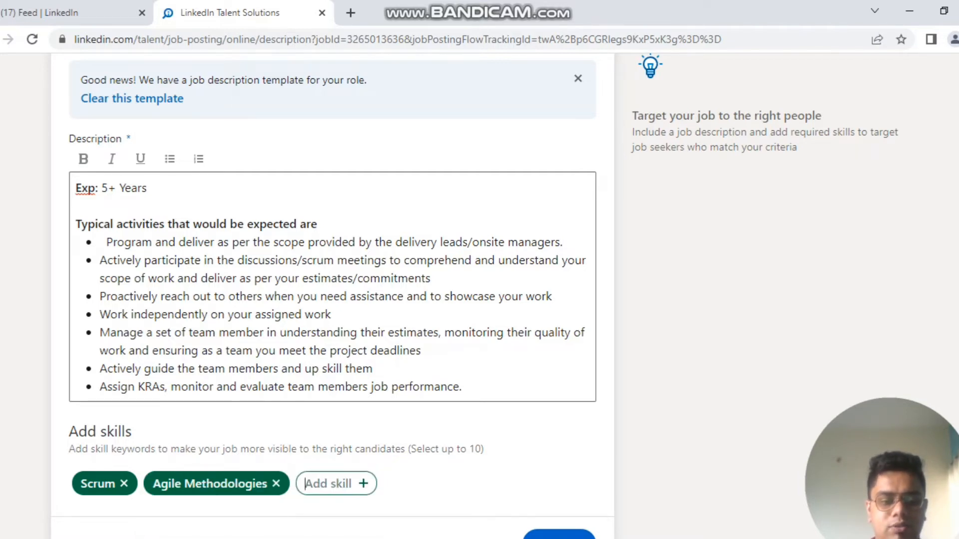
scroll(479, 295, down, 2)
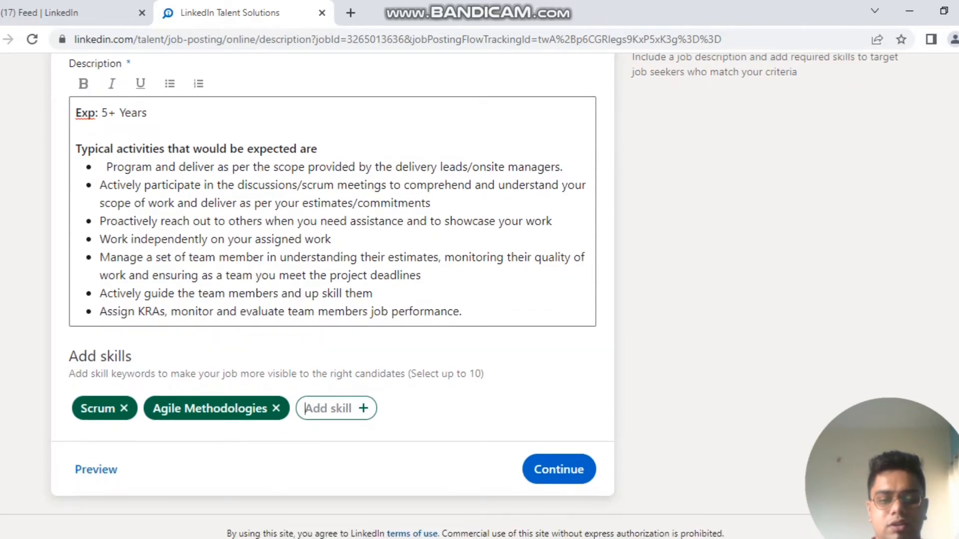
click(559, 470)
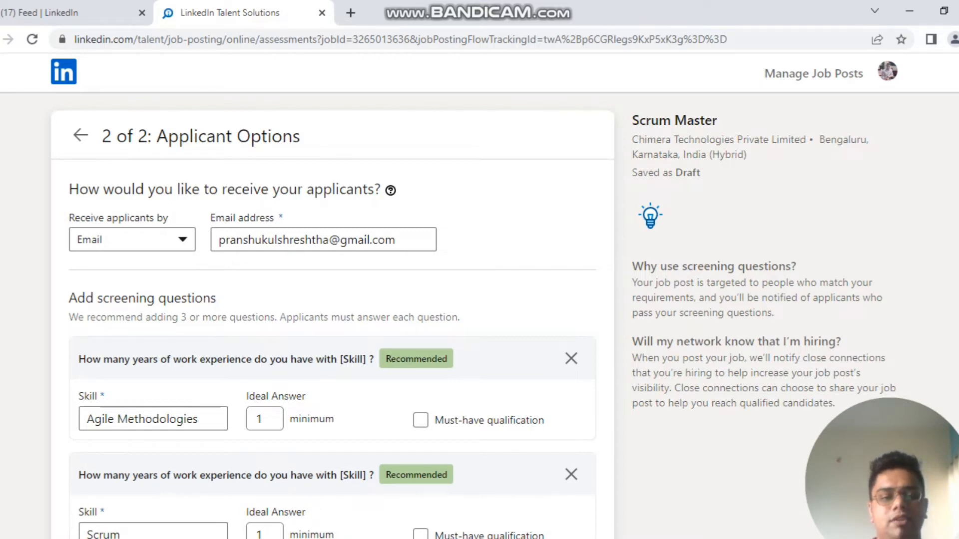
Step: Switch Receive applicants by to External Website, then back to Email
click(132, 240)
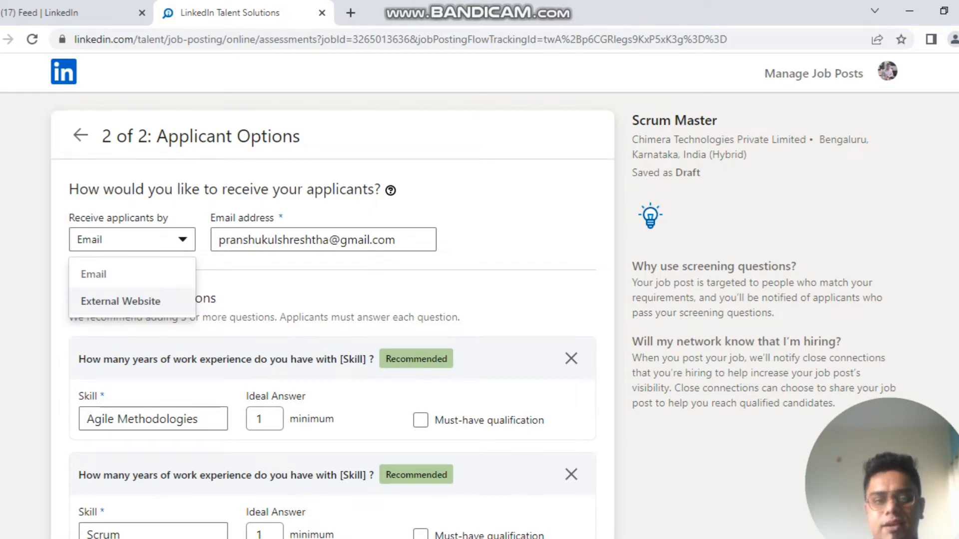
click(120, 301)
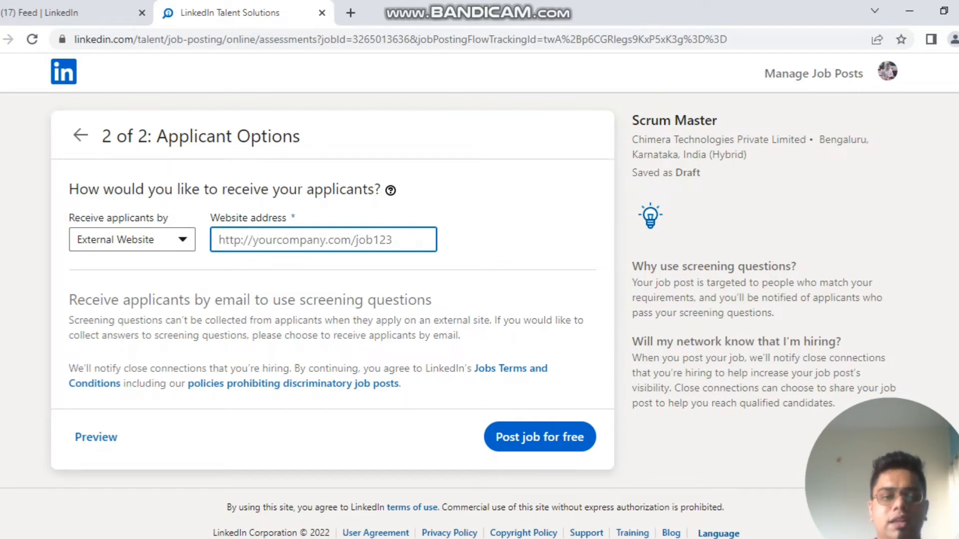
click(132, 240)
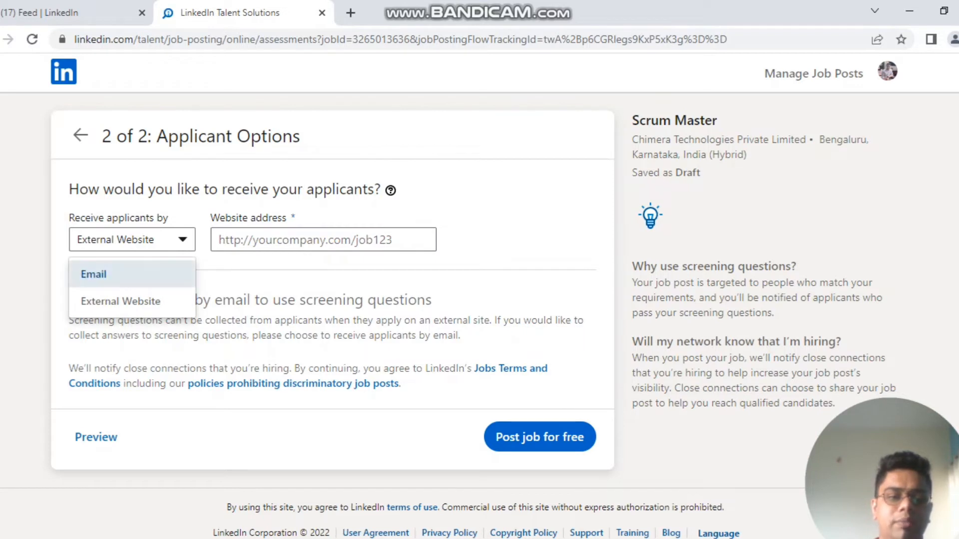
click(93, 275)
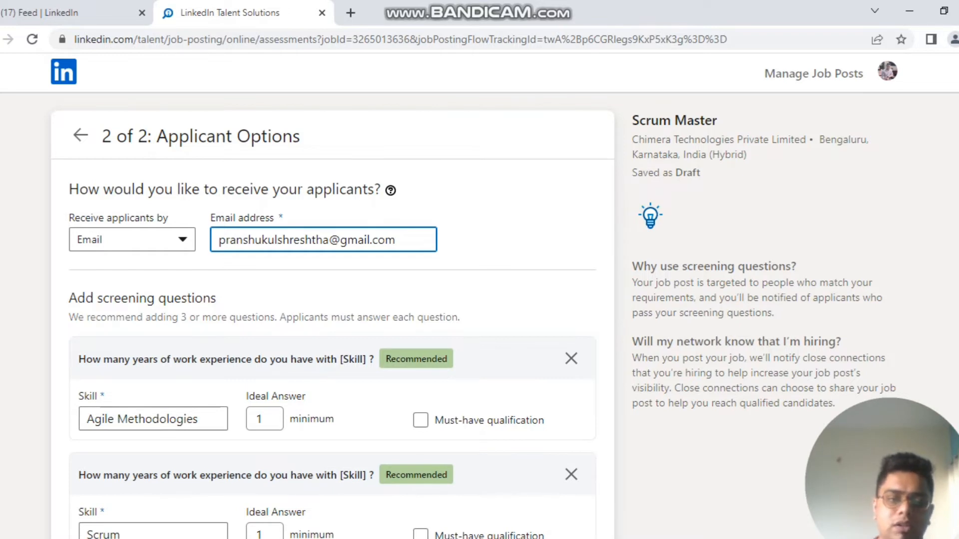
key(BackSpace)
key(BackSpace)
key(BackSpace)
key(BackSpace)
key(BackSpace)
key(BackSpace)
key(BackSpace)
key(BackSpace)
key(BackSpace)
key(BackSpace)
key(BackSpace)
key(BackSpace)
key(BackSpace)
key(BackSpace)
key(BackSpace)
key(BackSpace)
key(BackSpace)
key(BackSpace)
key(BackSpace)
key(BackSpace)
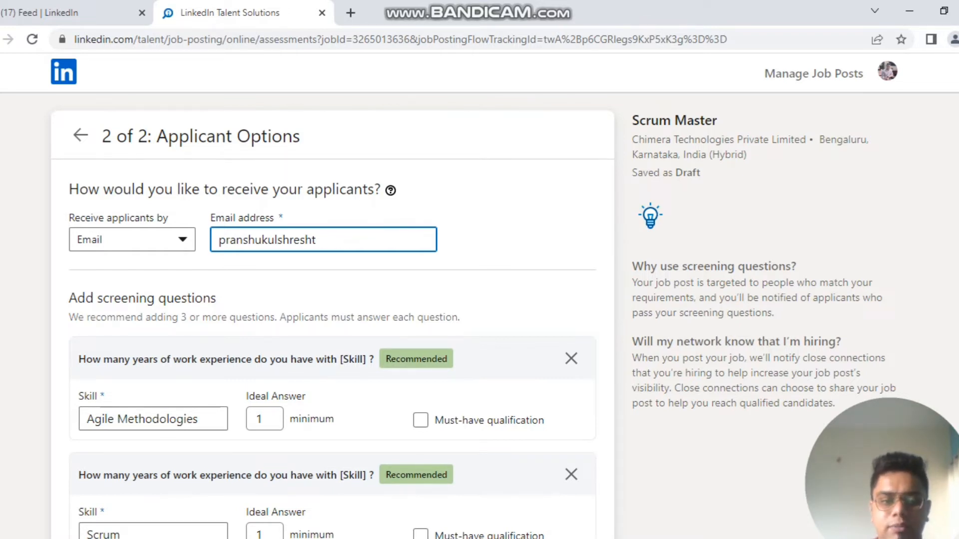
key(BackSpace)
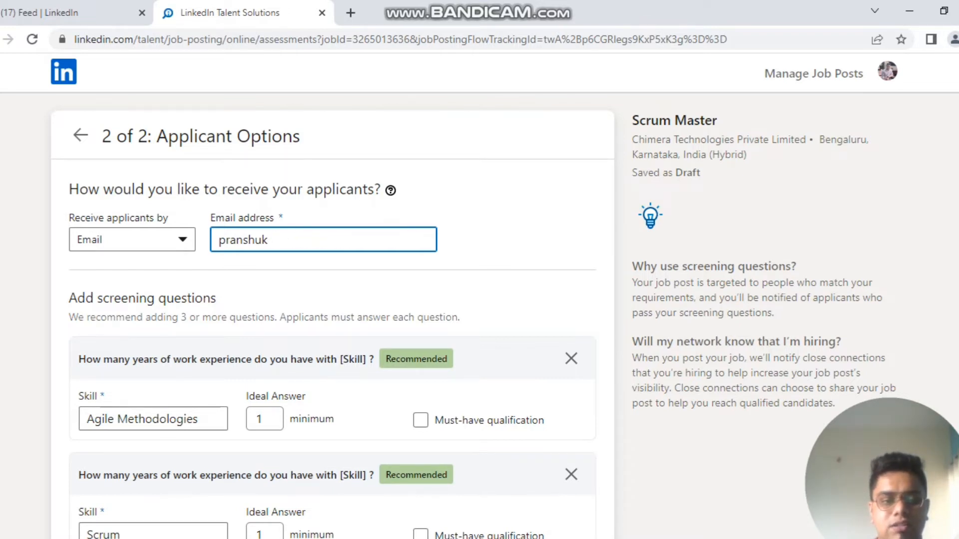
text(@chimera)
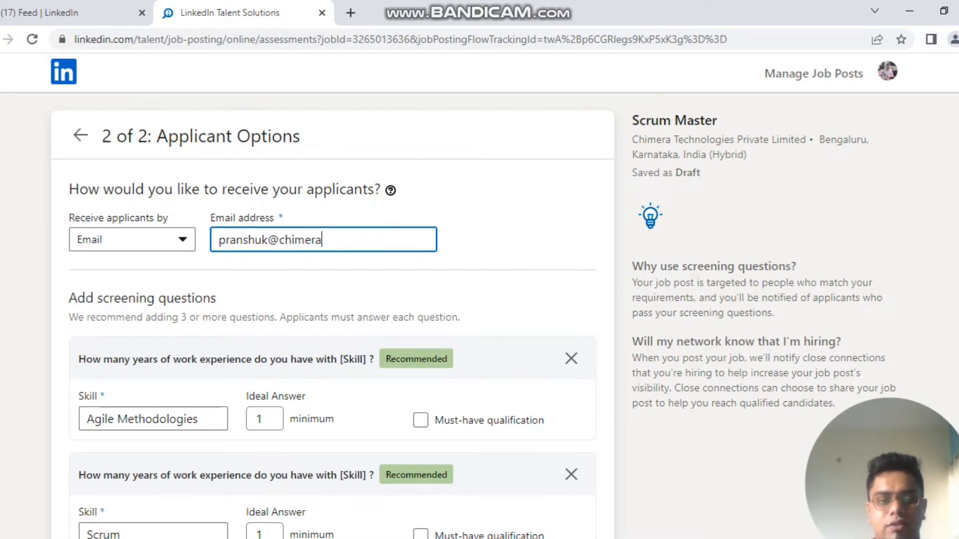
text(tech)
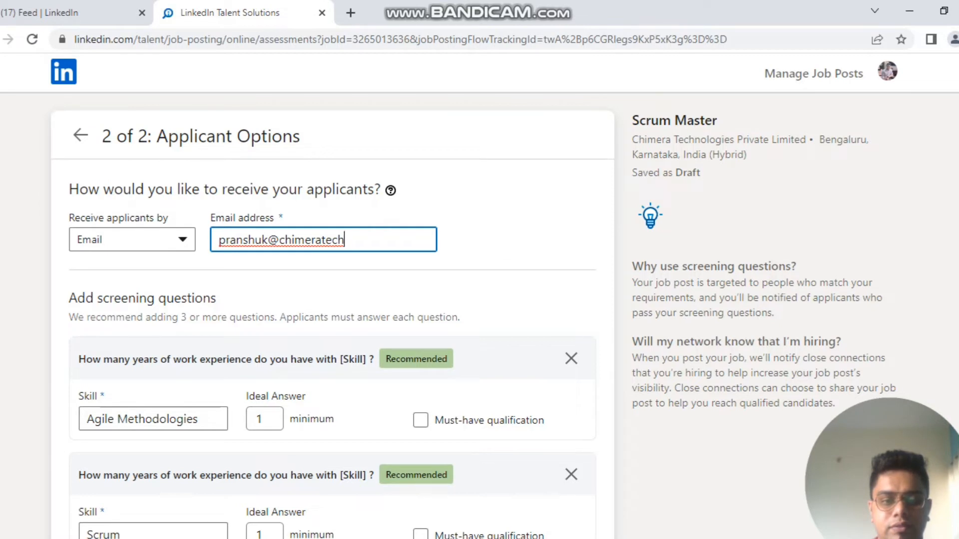
text(nol)
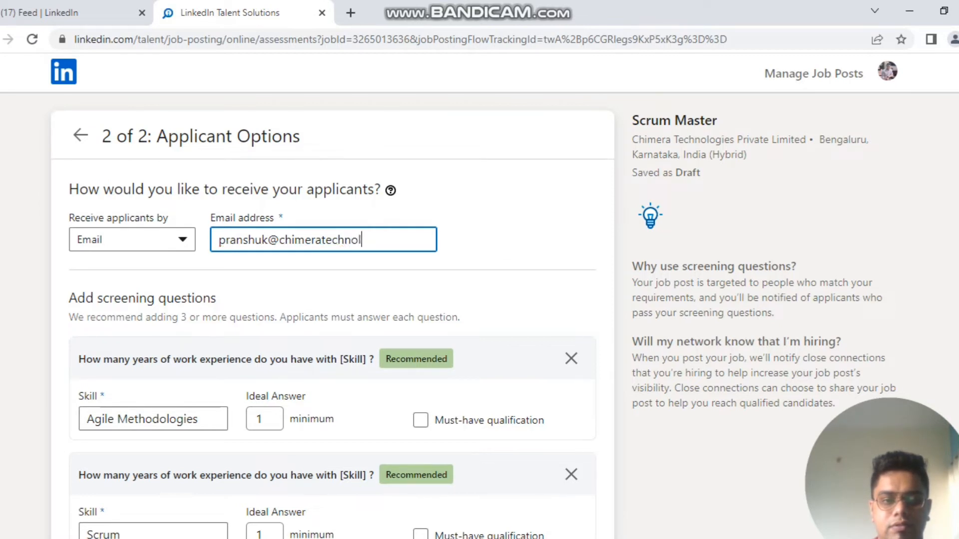
text(ogies.com)
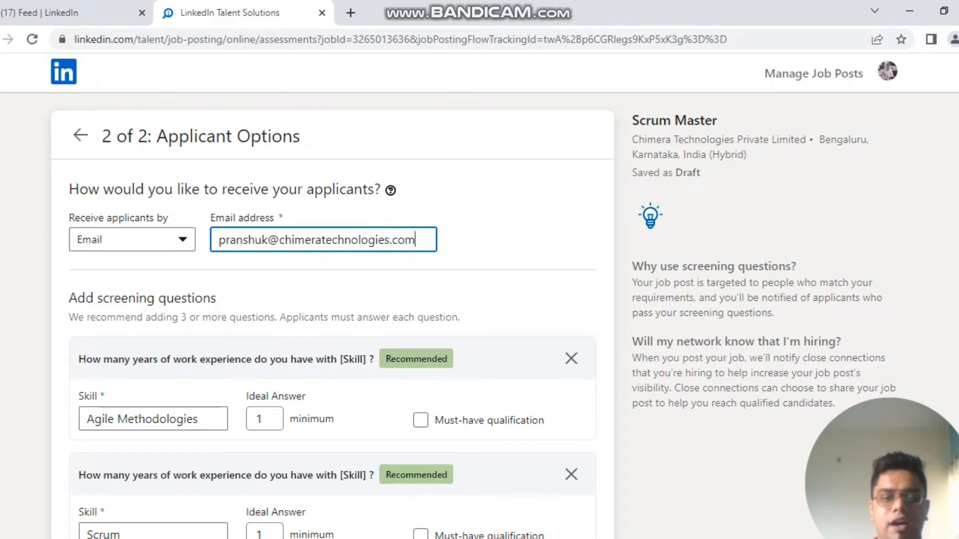
scroll(480, 295, down, 3)
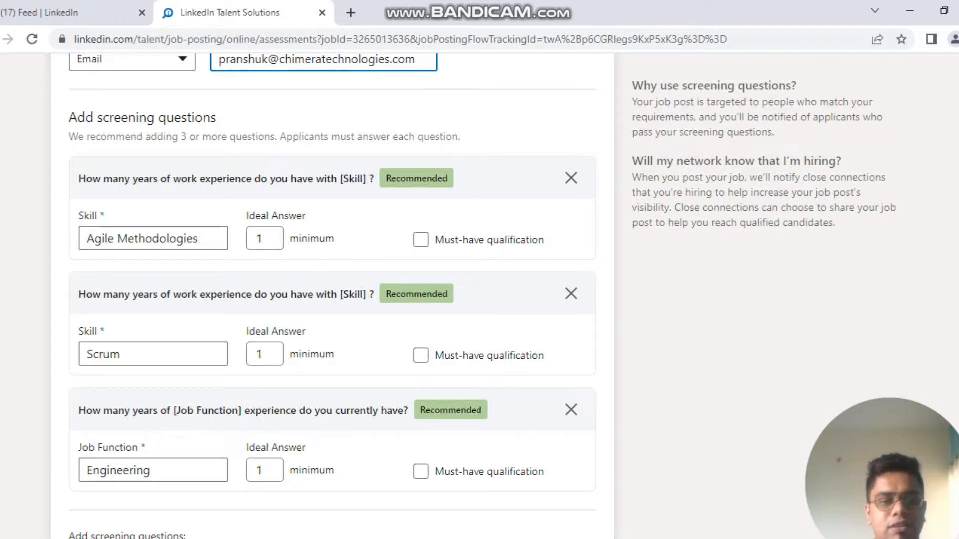
Step: Set 4-year minimums for Agile Methodologies and Scrum, both marked must-have
click(278, 234)
click(277, 234)
click(277, 234)
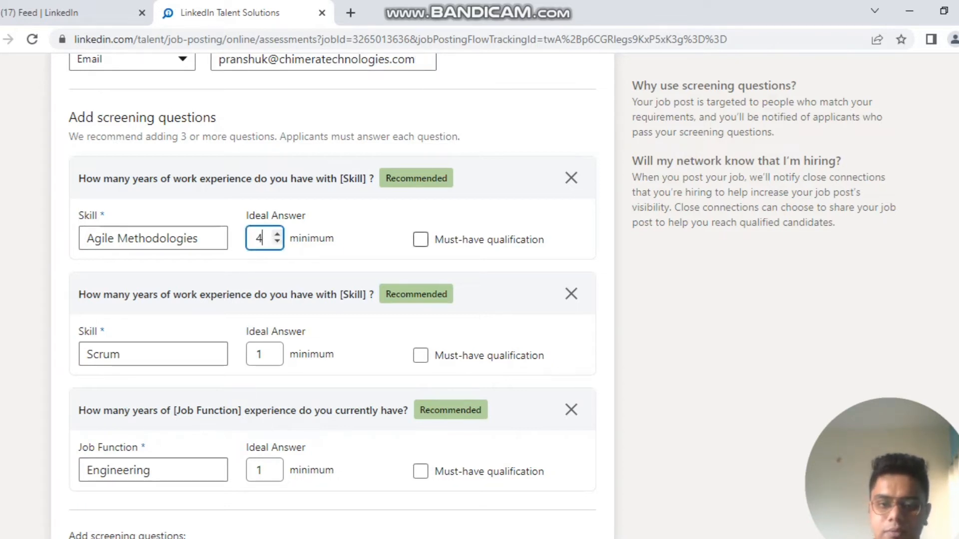
click(421, 239)
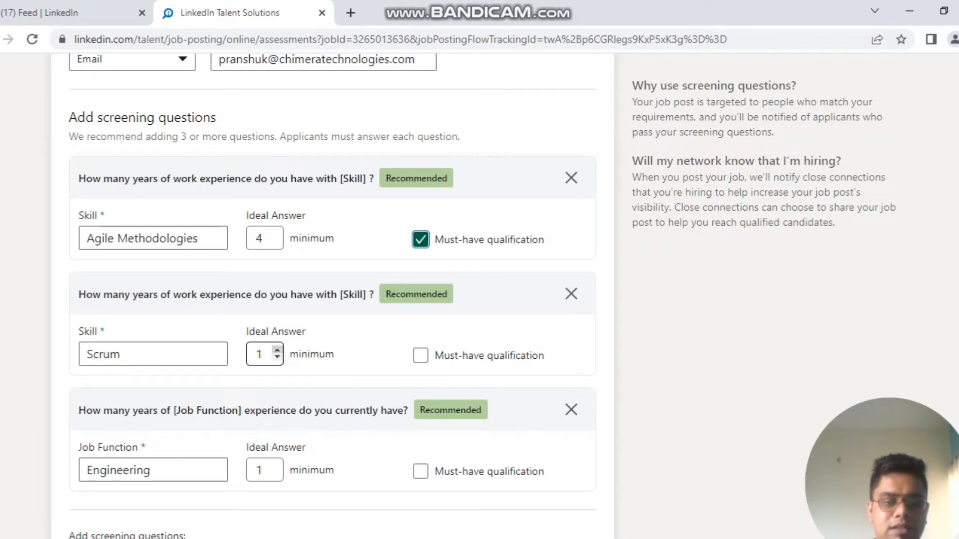
click(277, 350)
click(277, 350)
click(277, 350)
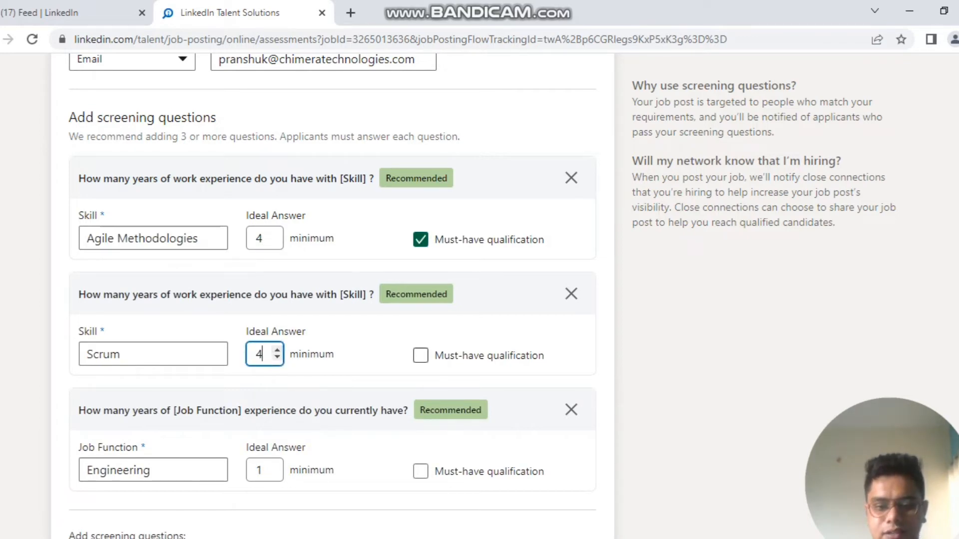
click(420, 355)
scroll(260, 389, down, 4)
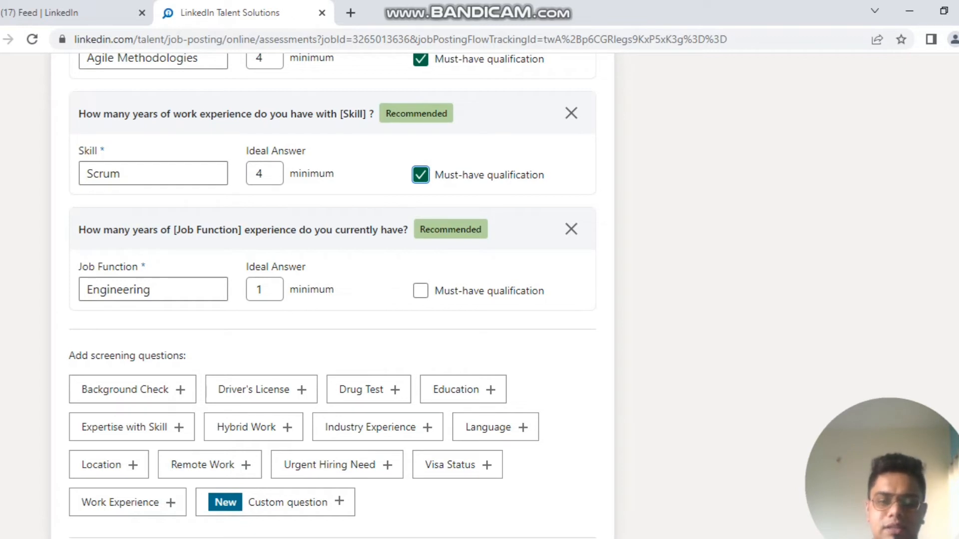
scroll(332, 295, down, 3)
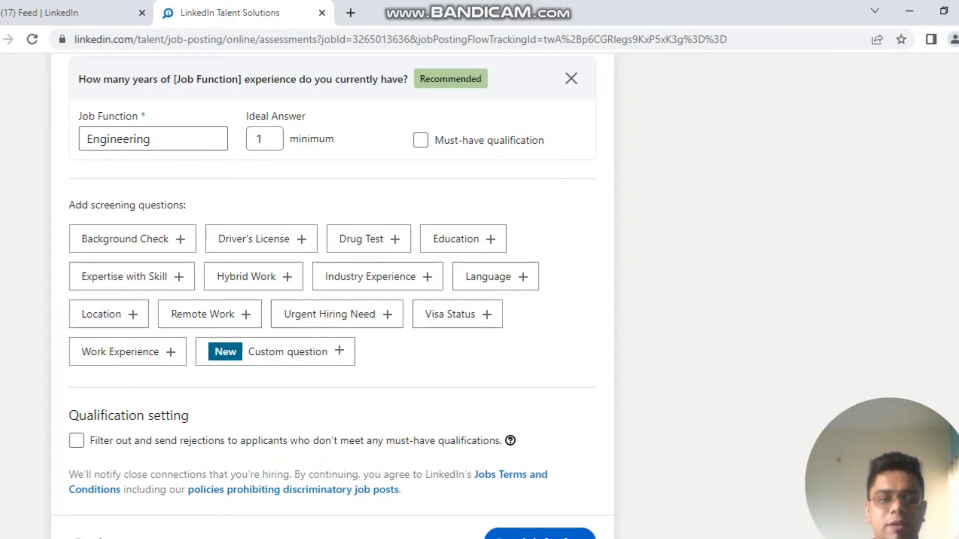
Step: Add the custom Yes/No question 'Will you be able to join in 15 Days?' with ideal answer Yes
click(288, 352)
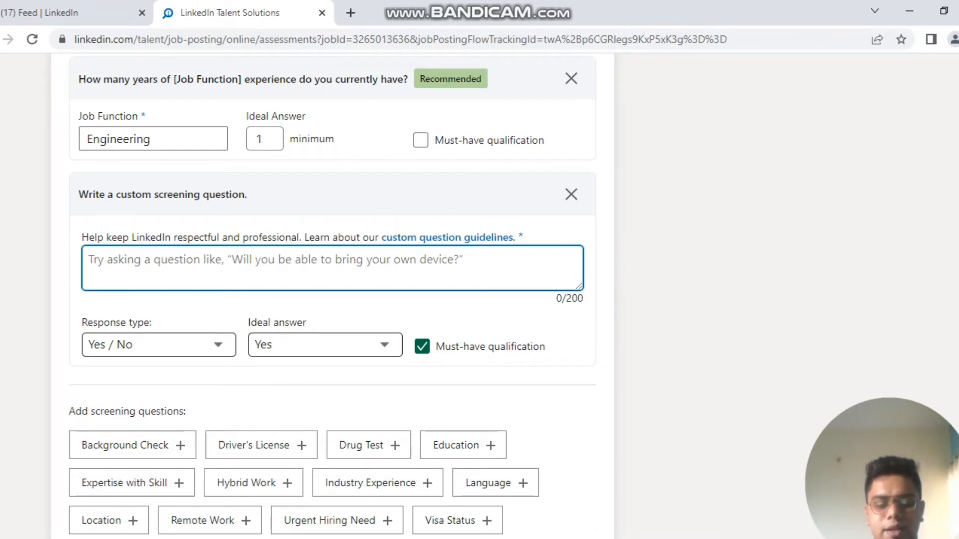
text(Will yo)
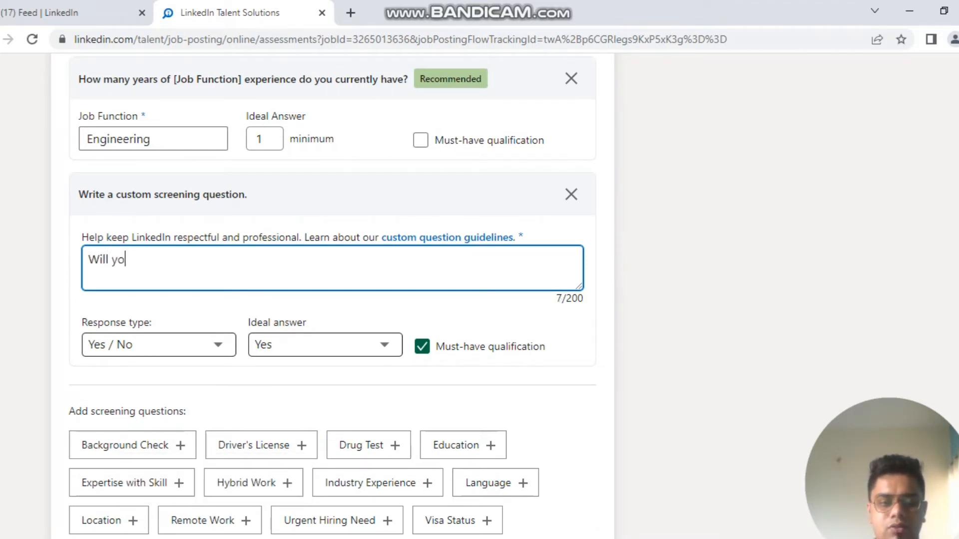
text(u be a)
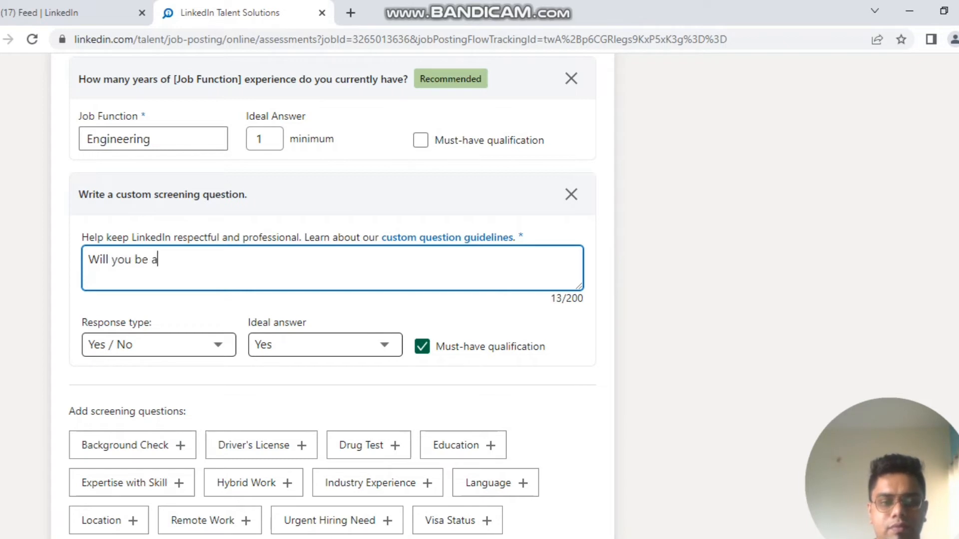
text(u)
key(BackSpace)
text(ble to)
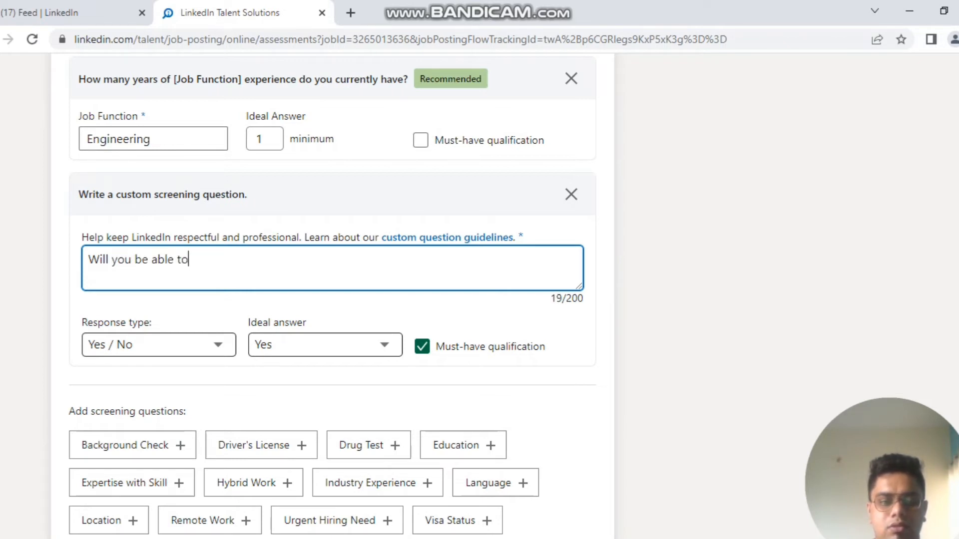
text( join in )
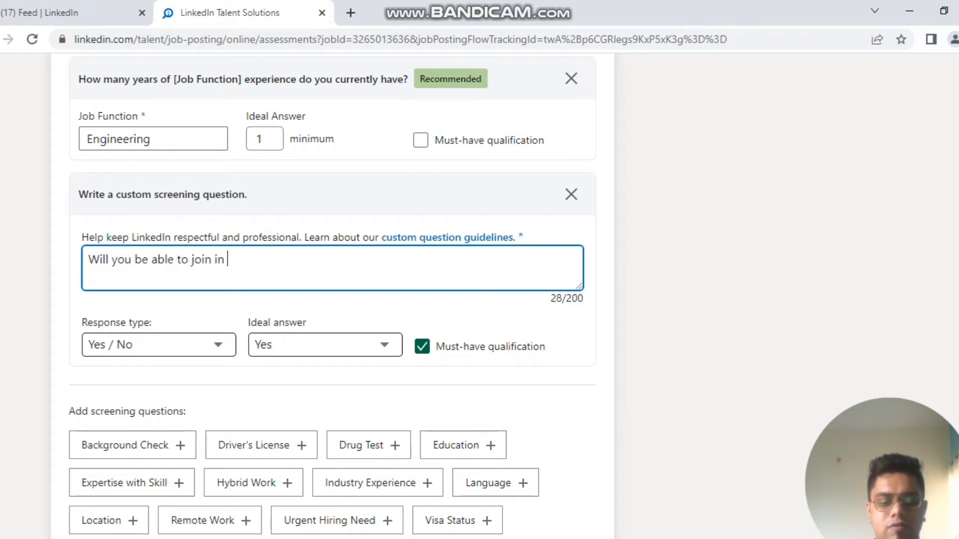
text(15 Days)
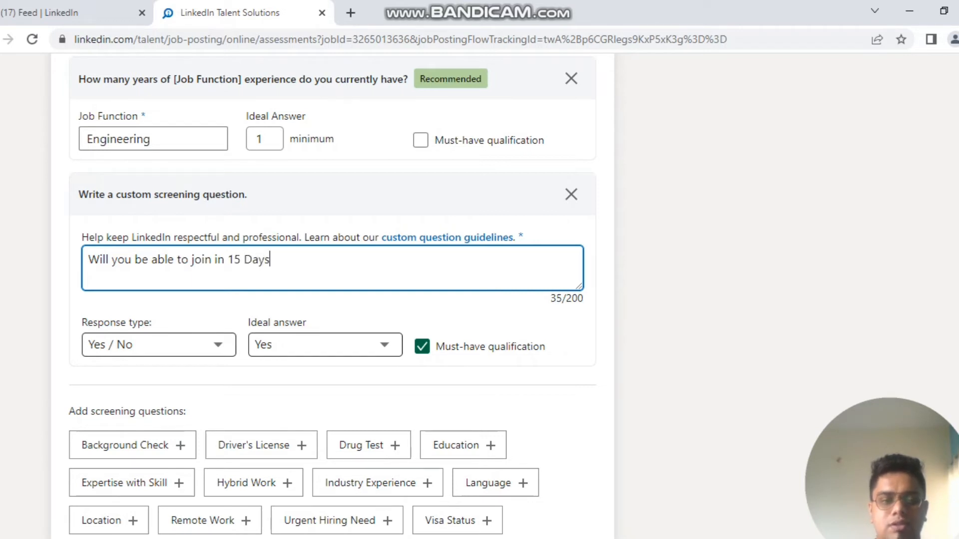
text(?)
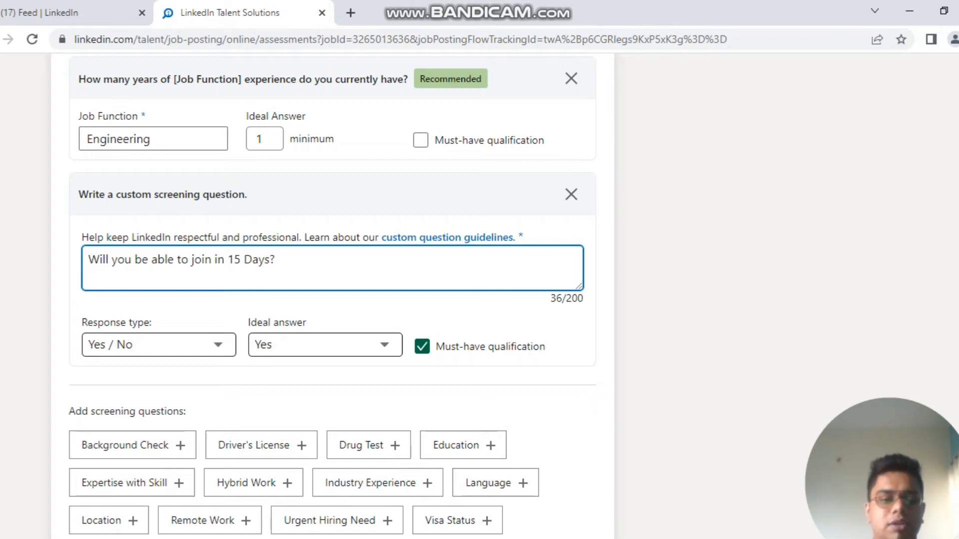
scroll(332, 295, down, 5)
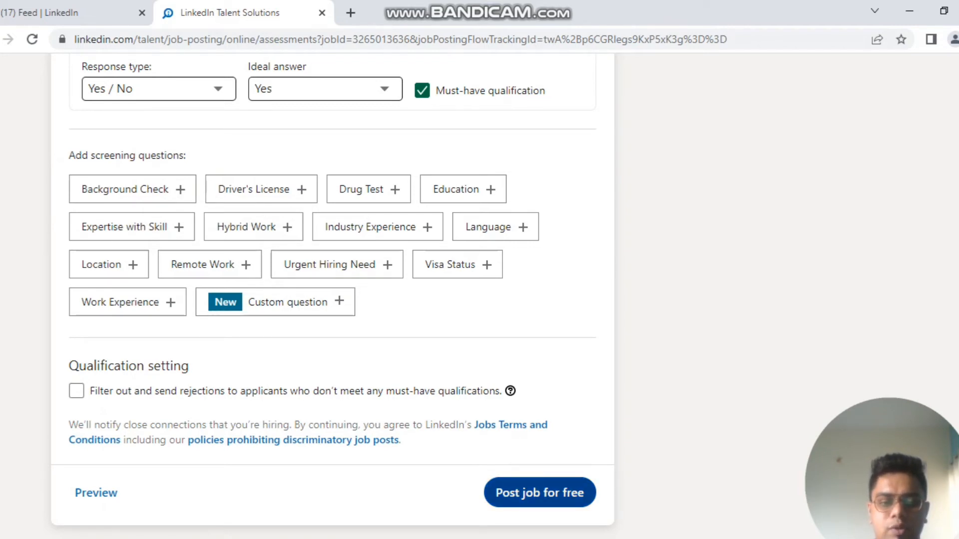
Step: Submit the Scrum Master post with 'Post job for free' to reach the promotion options
click(540, 493)
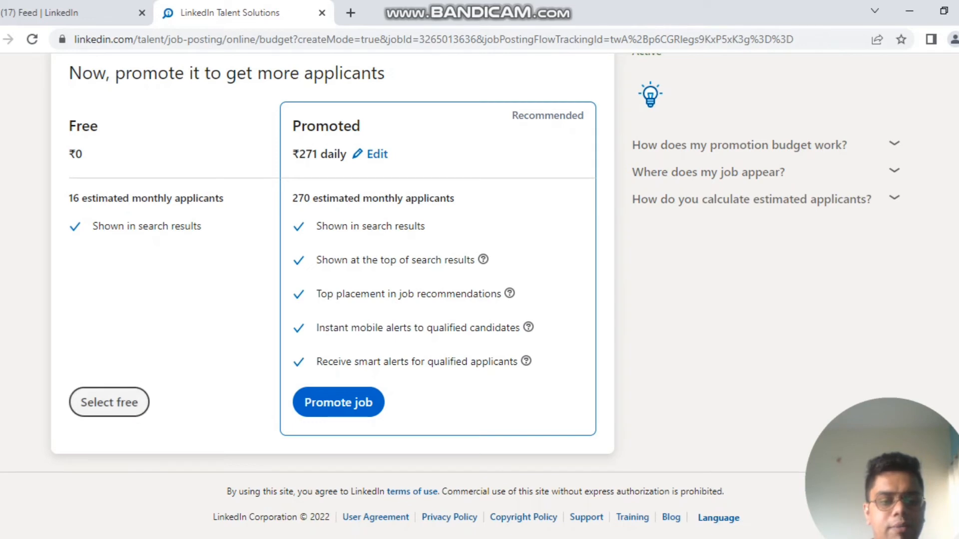
Step: Choose the Free ₹0 option and save, keeping the profile and Agile Methodologies assessment enhancements
click(109, 402)
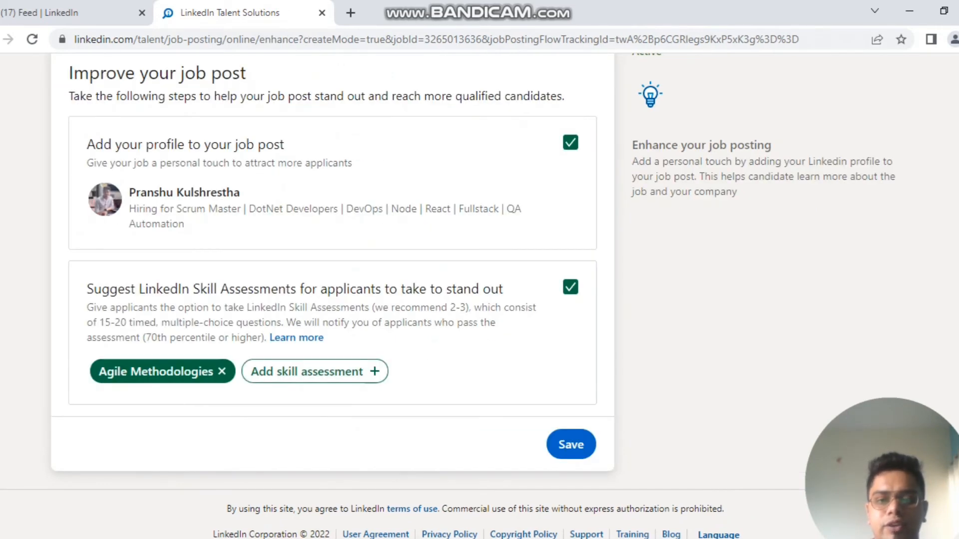
scroll(479, 296, up, 3)
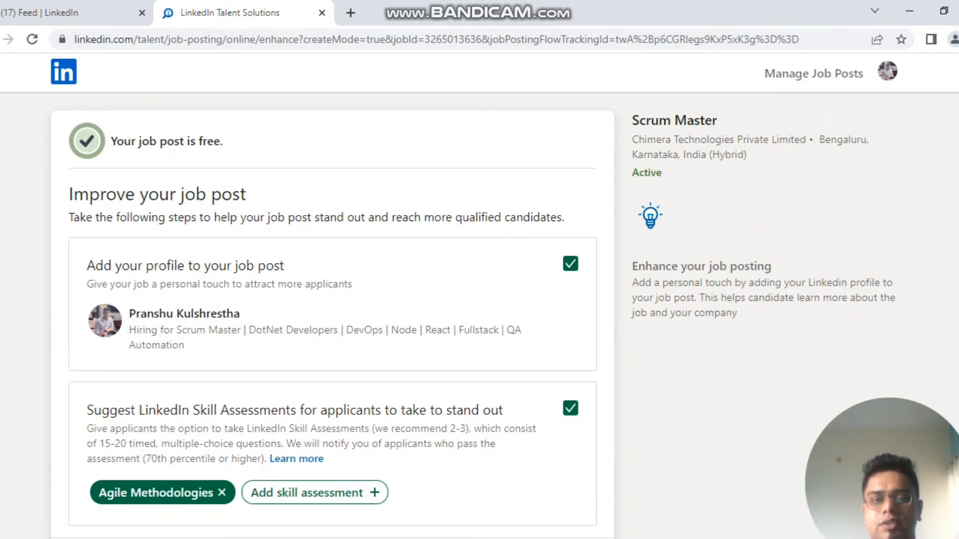
scroll(480, 296, down, 3)
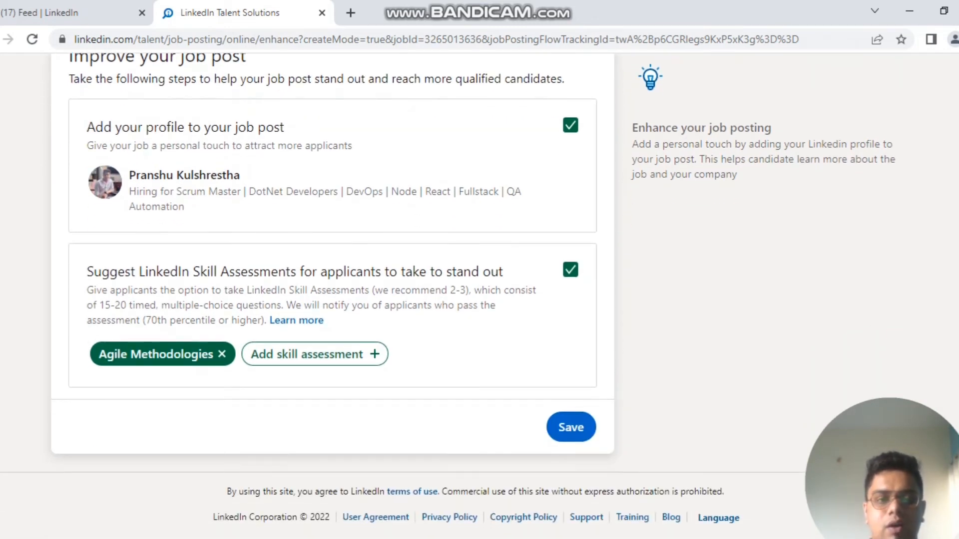
scroll(480, 296, up, 2)
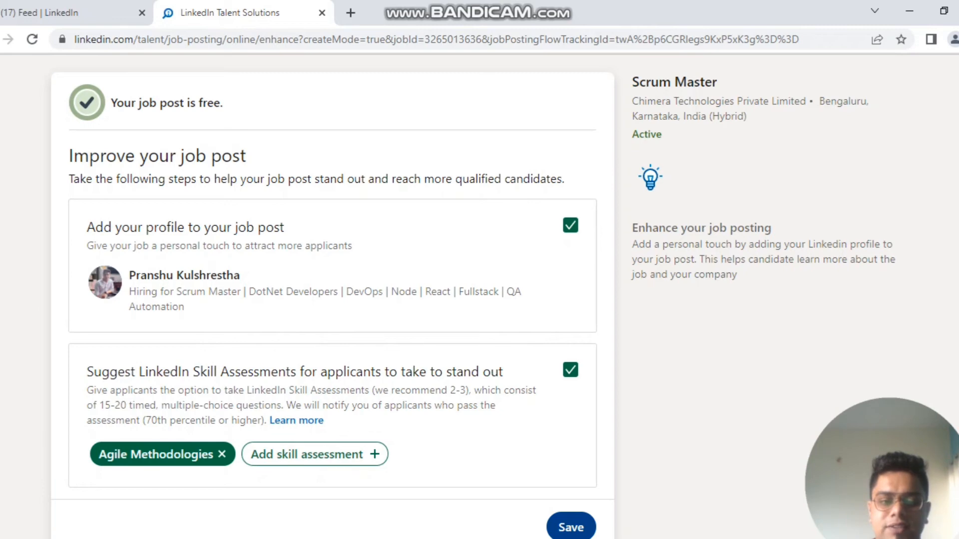
click(571, 527)
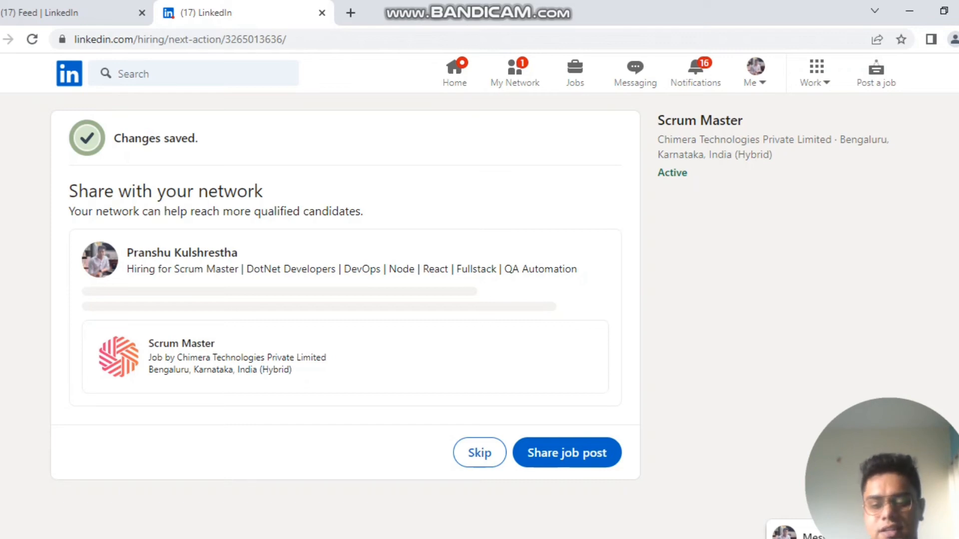
Step: Share the Scrum Master job post and publish it to the network from the Share dialog
click(567, 452)
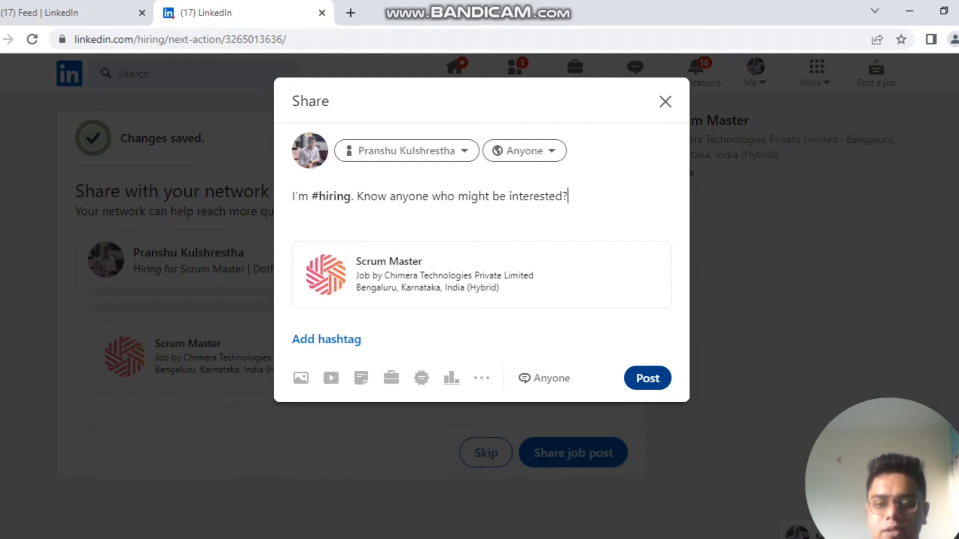
click(648, 378)
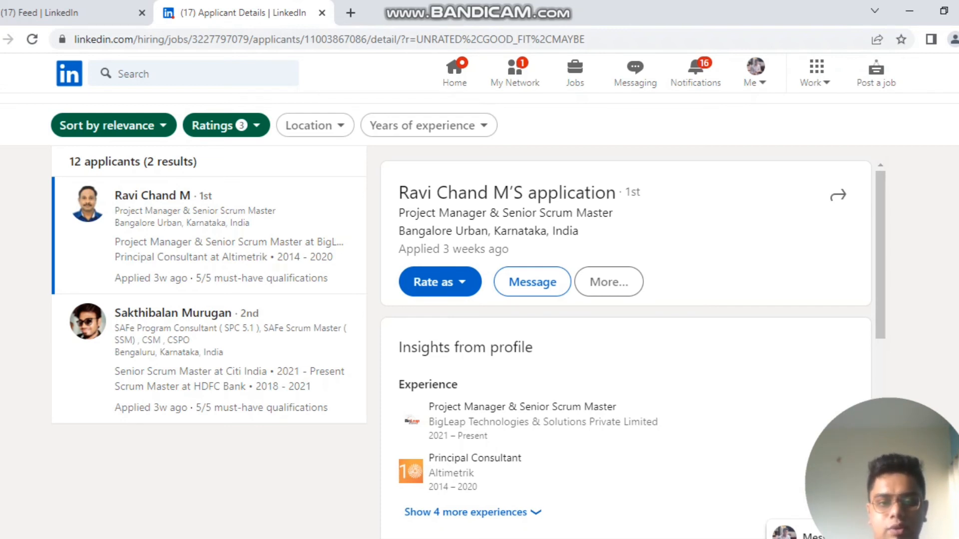
Step: Add 'Not a fit' to the Ratings filter so the list shows all 12 applicants
scroll(625, 350, down, 10)
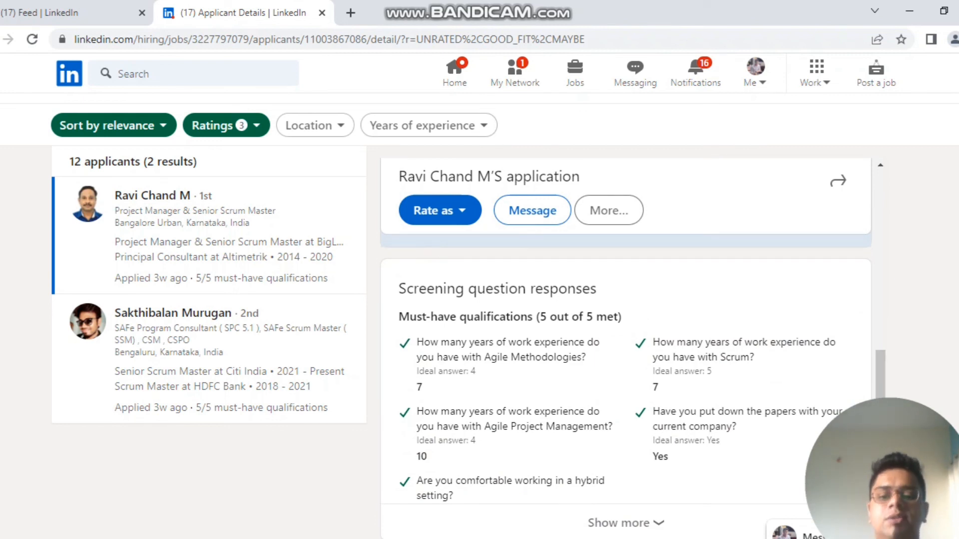
scroll(626, 349, up, 7)
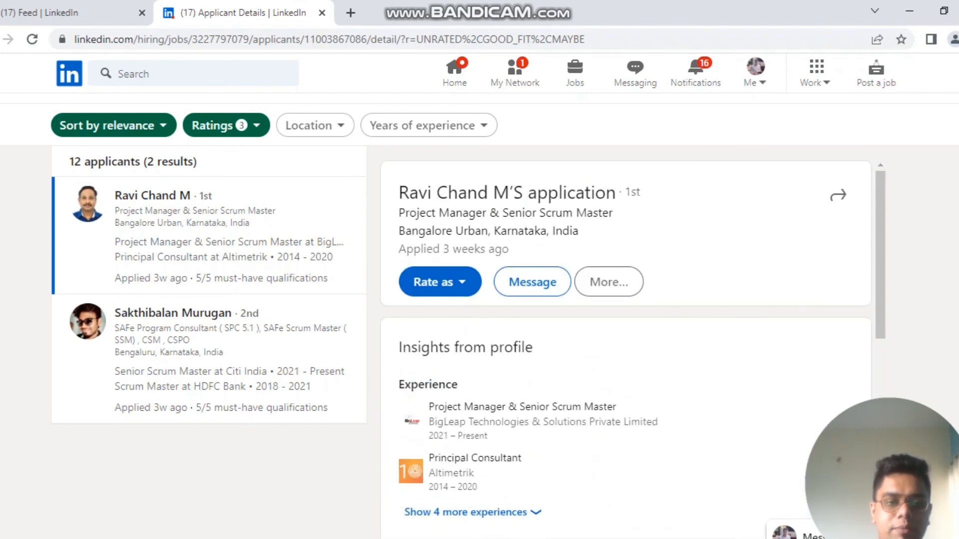
click(226, 125)
click(204, 268)
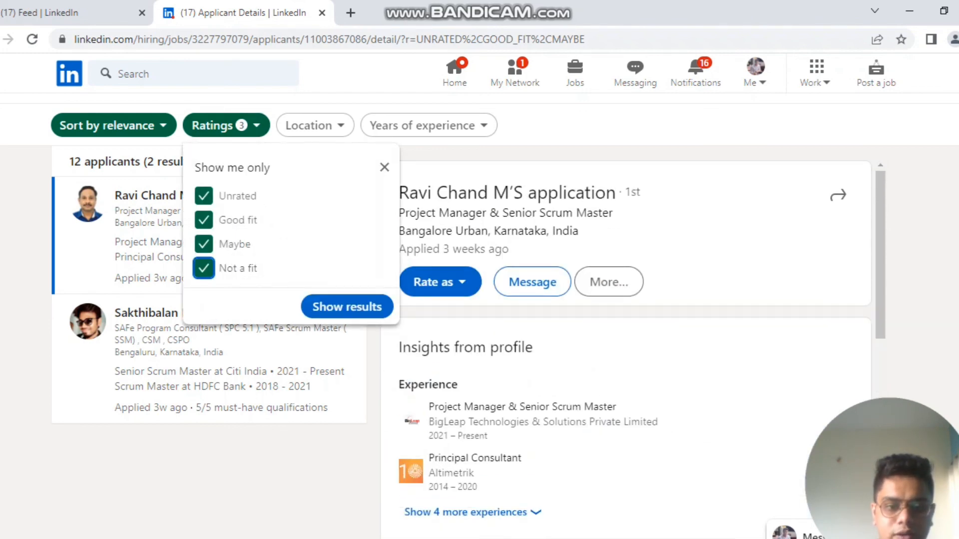
click(347, 306)
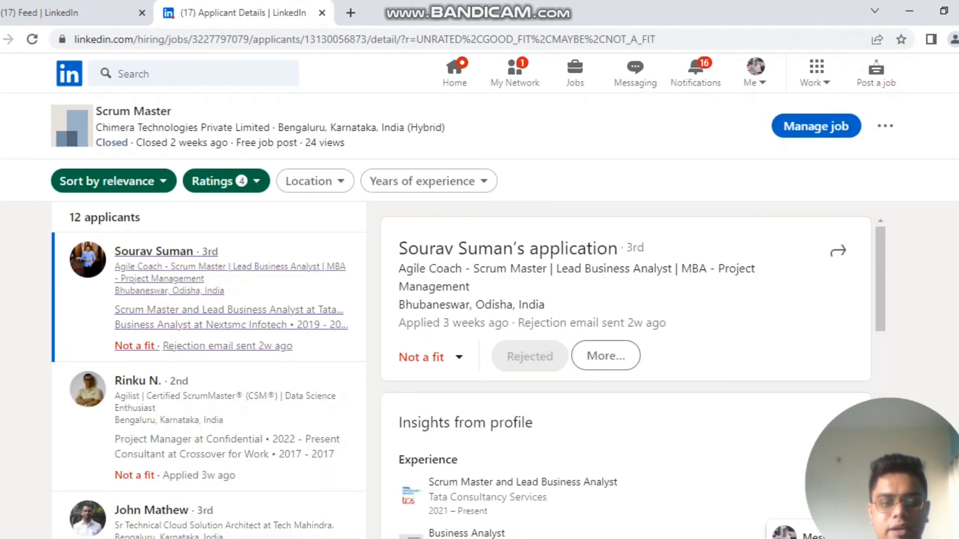
scroll(625, 400, down, 5)
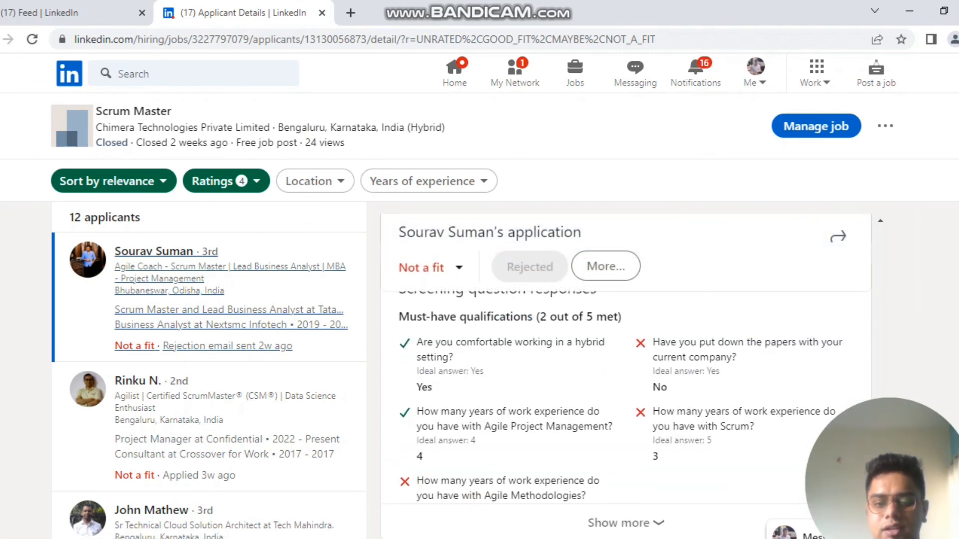
scroll(625, 399, up, 5)
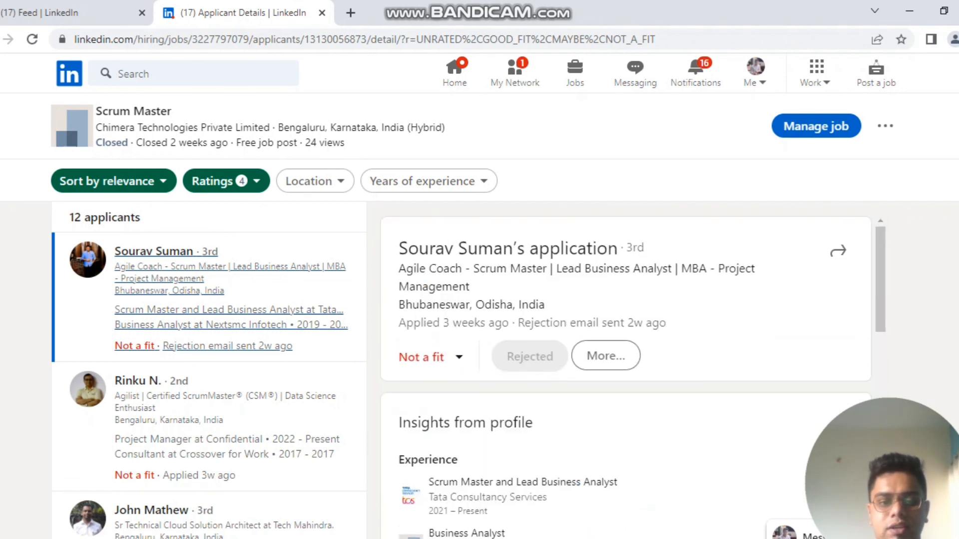